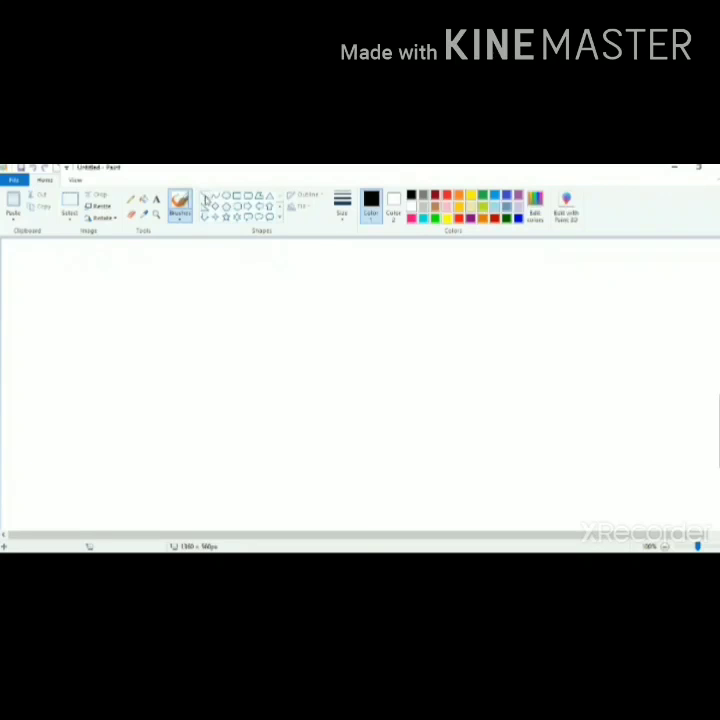
Draw a dark green horizontal ground line across the full width of the canvas near its lower edge.
click(205, 198)
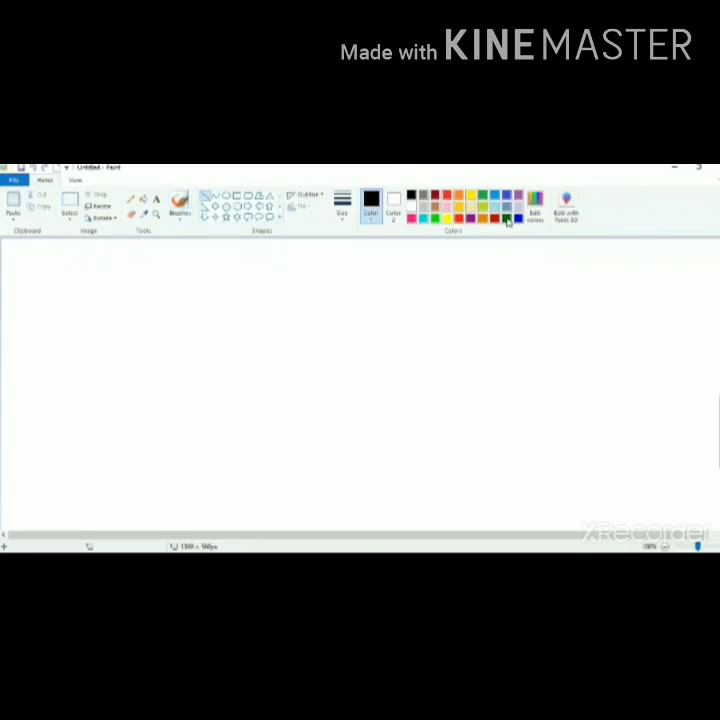
click(507, 219)
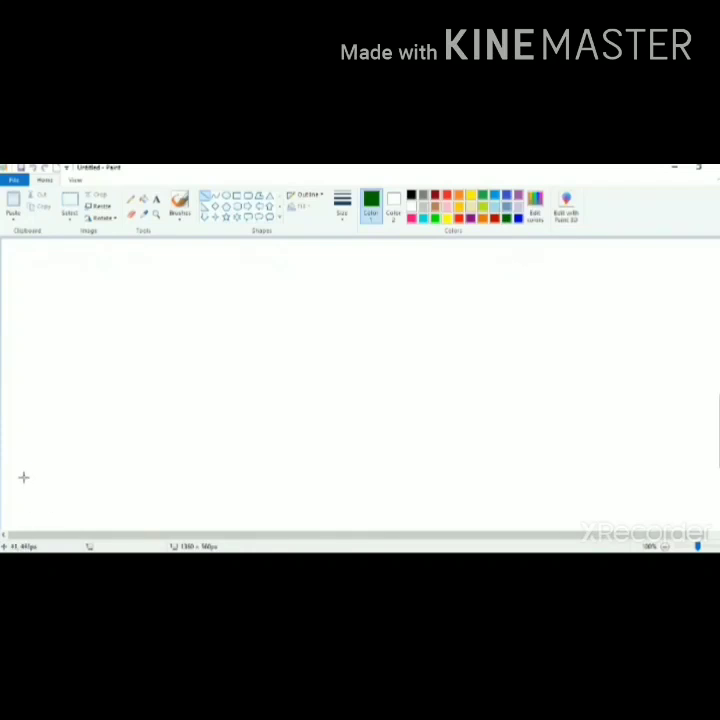
drag(26, 477, 719, 476)
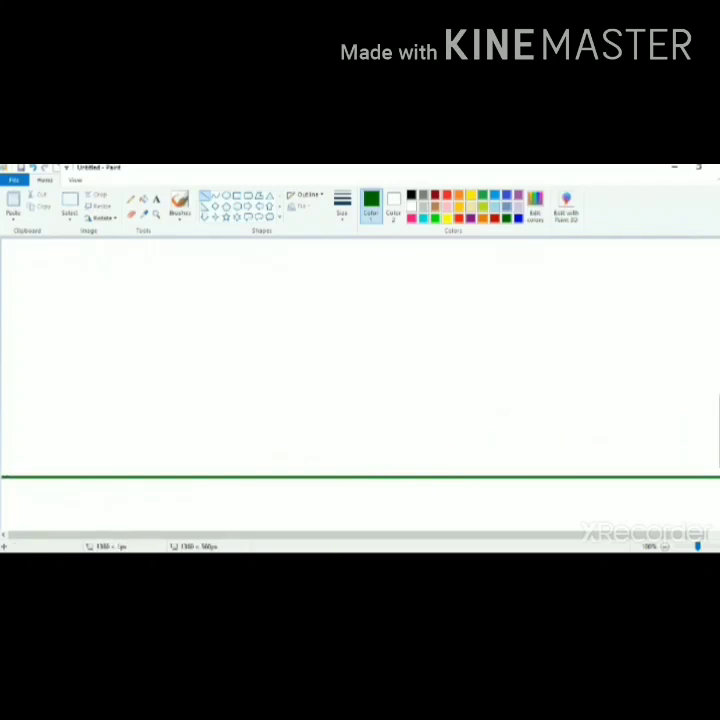
Draw a tall black rectangle about 90 by 250 px above the ground line's left part, with slanted feet joining its lower corners to the line.
click(238, 197)
click(411, 195)
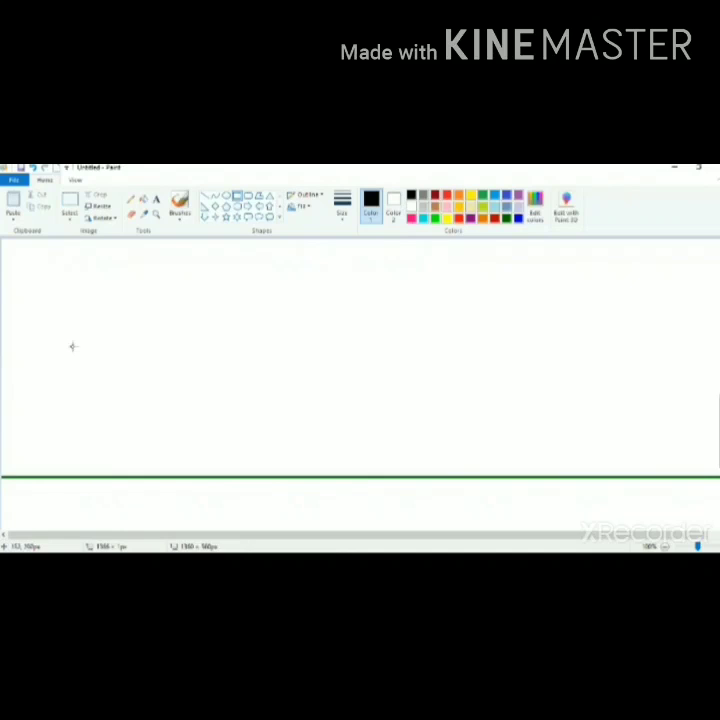
drag(68, 331, 118, 467)
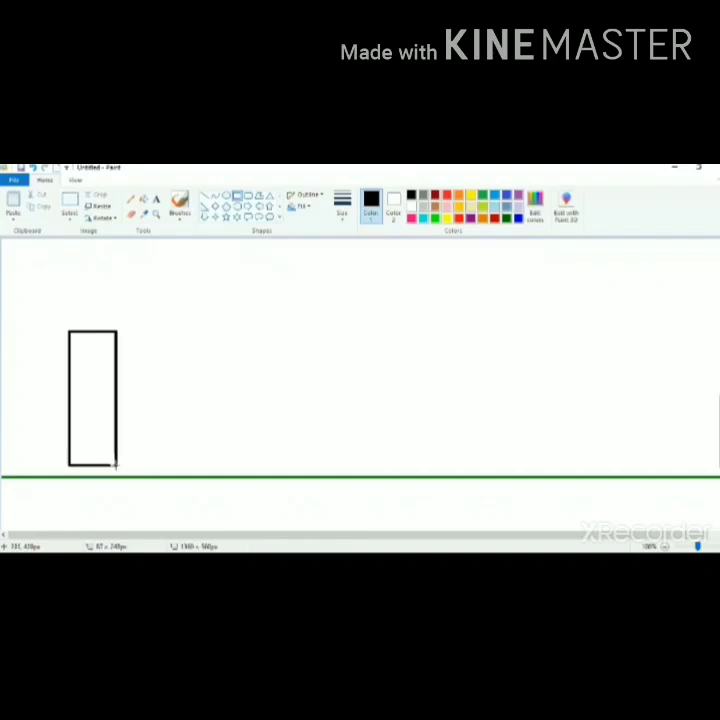
click(204, 194)
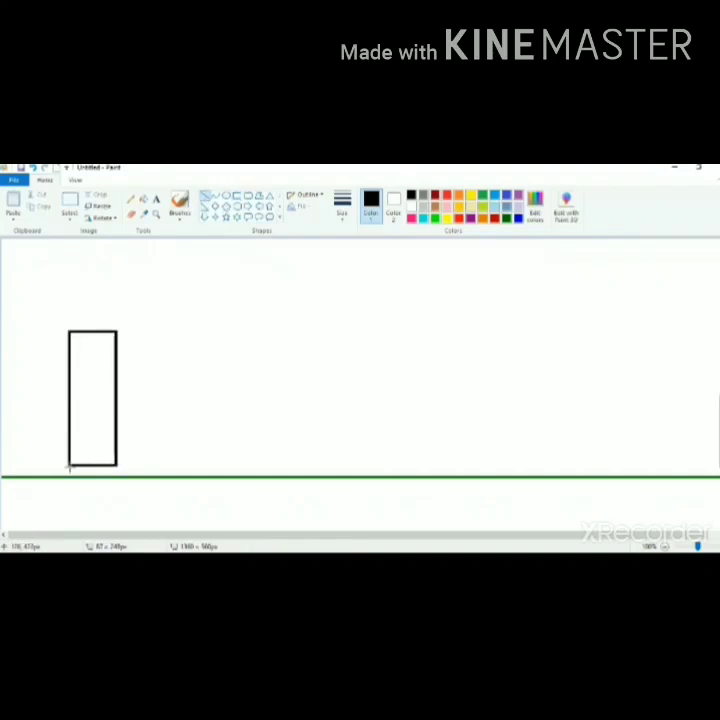
drag(68, 467, 57, 474)
drag(116, 465, 126, 476)
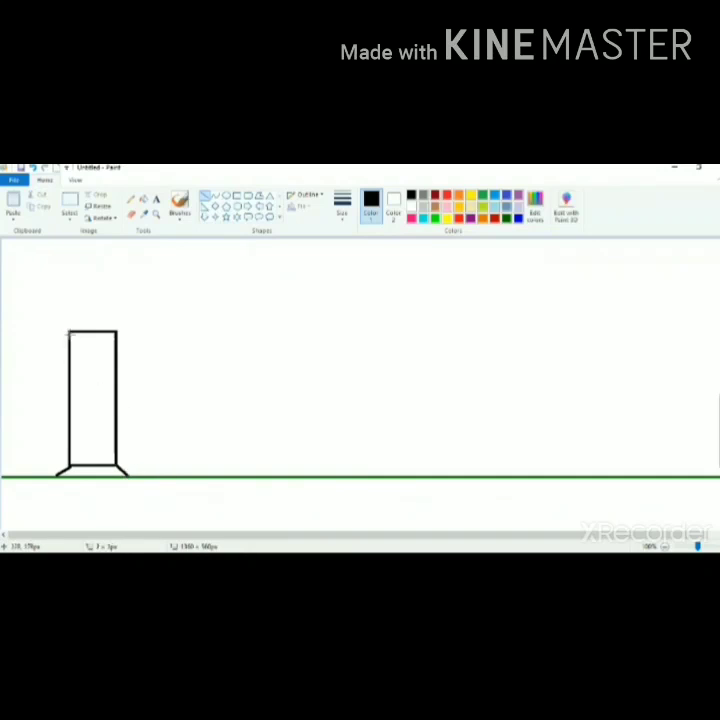
Add five black diagonal stripes across the tall candle and a narrow oval flame about 23 by 73 px on top.
drag(69, 333, 111, 385)
drag(69, 370, 117, 412)
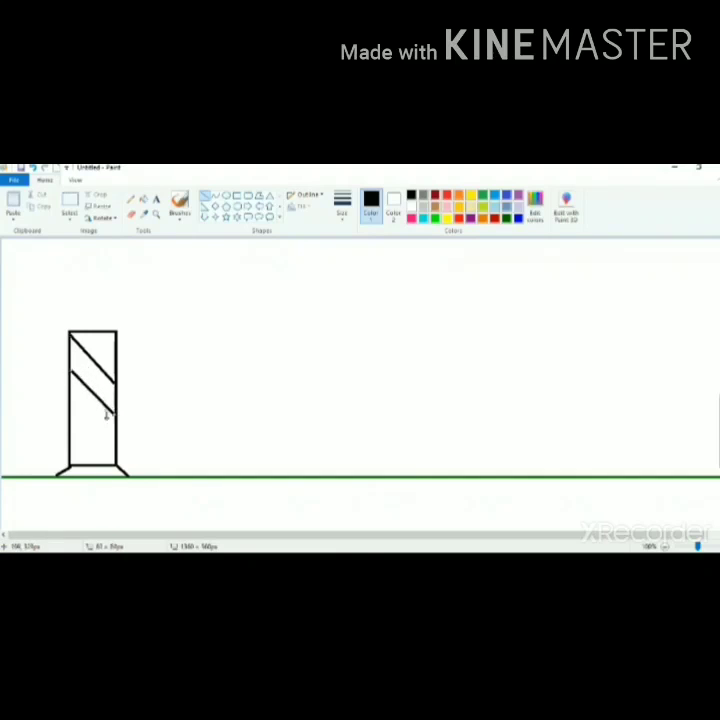
drag(68, 413, 116, 447)
drag(69, 440, 104, 462)
mouse_move(95, 331)
mouse_down()
mouse_move(114, 351)
mouse_move(90, 333)
mouse_up()
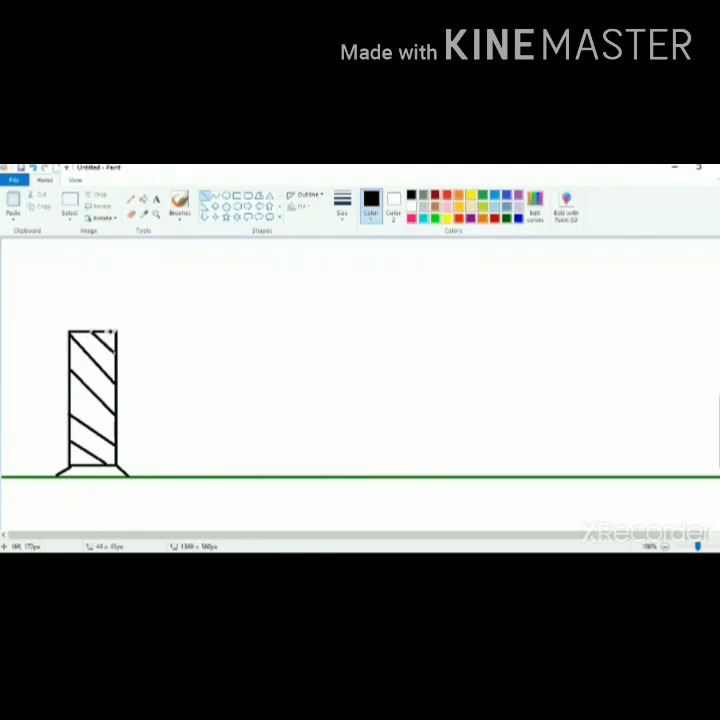
click(226, 196)
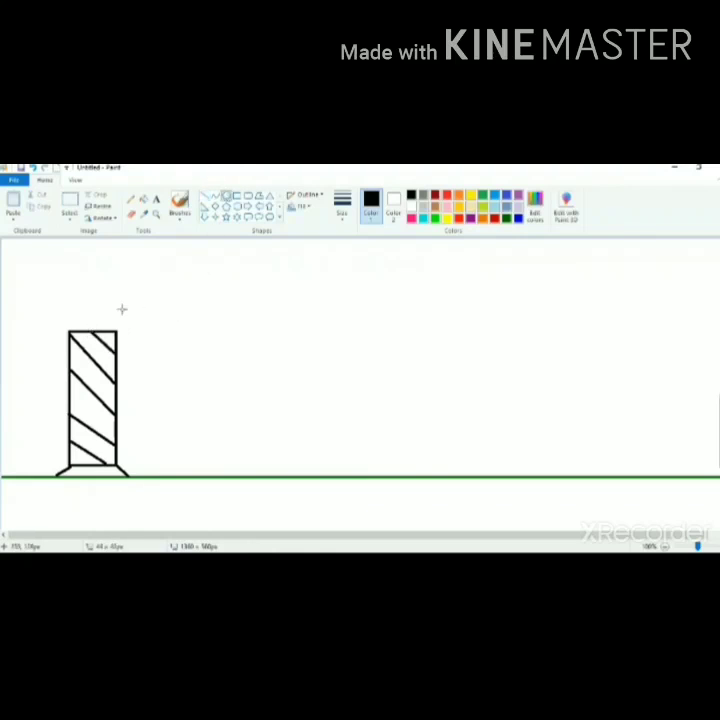
drag(87, 292, 100, 328)
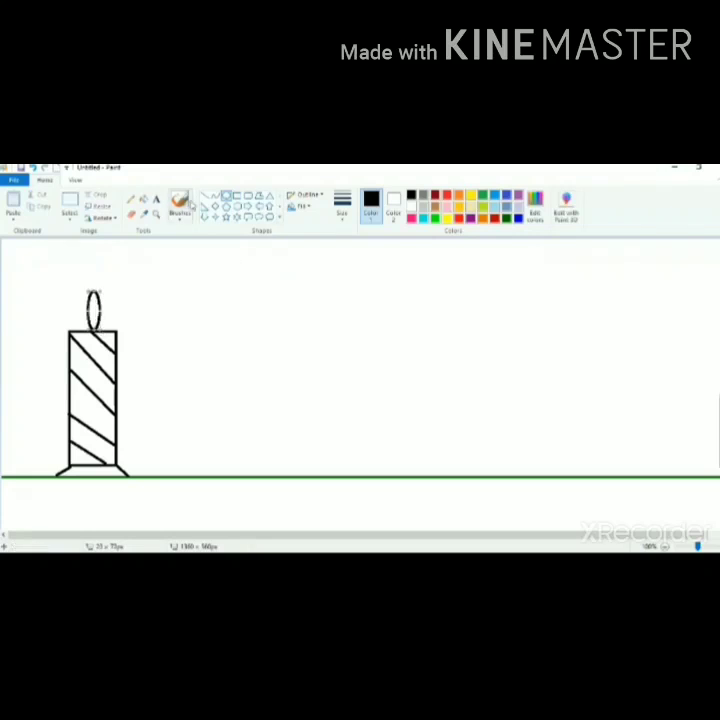
Draw a second, shorter candle body about 130 by 160 px beside the tall candle, with slanted feet reaching the ground line.
click(238, 196)
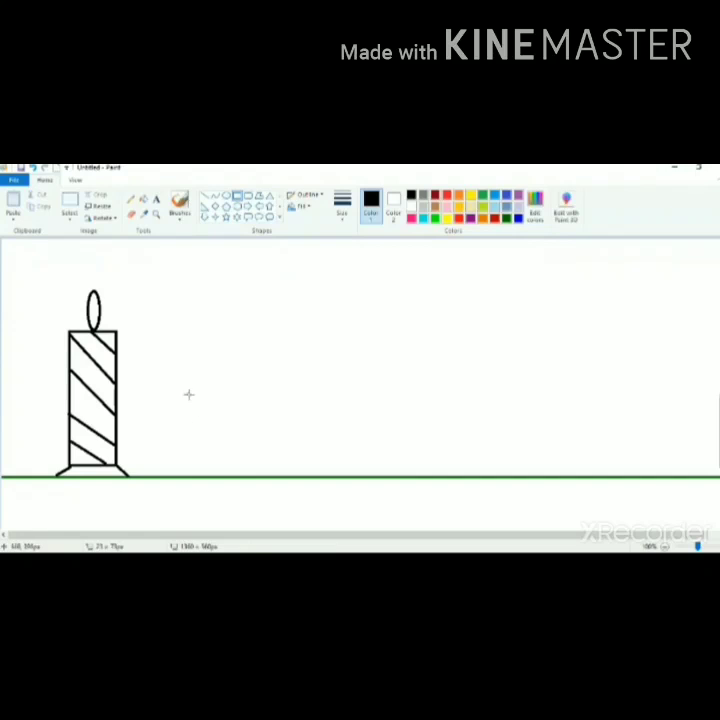
mouse_move(185, 381)
mouse_down()
mouse_move(207, 431)
mouse_move(254, 461)
mouse_move(257, 473)
mouse_move(256, 466)
mouse_up()
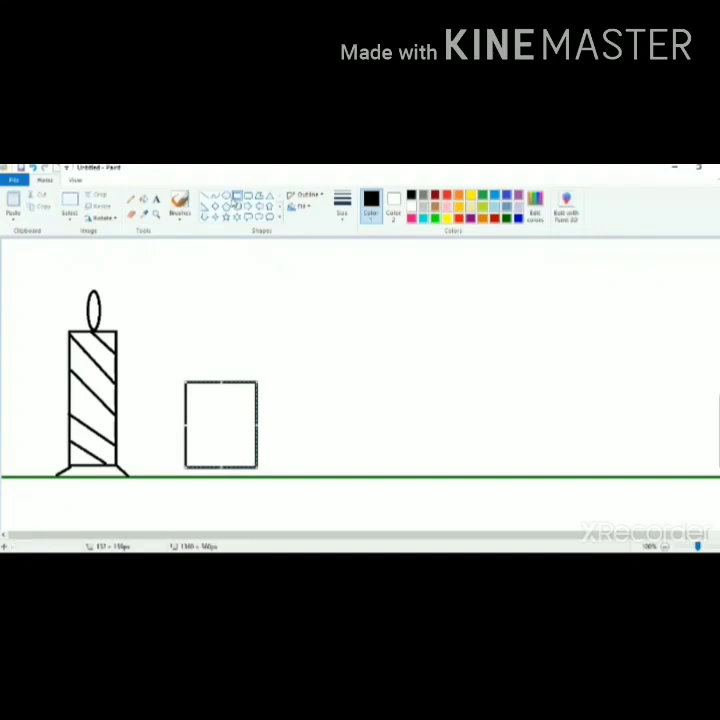
click(205, 197)
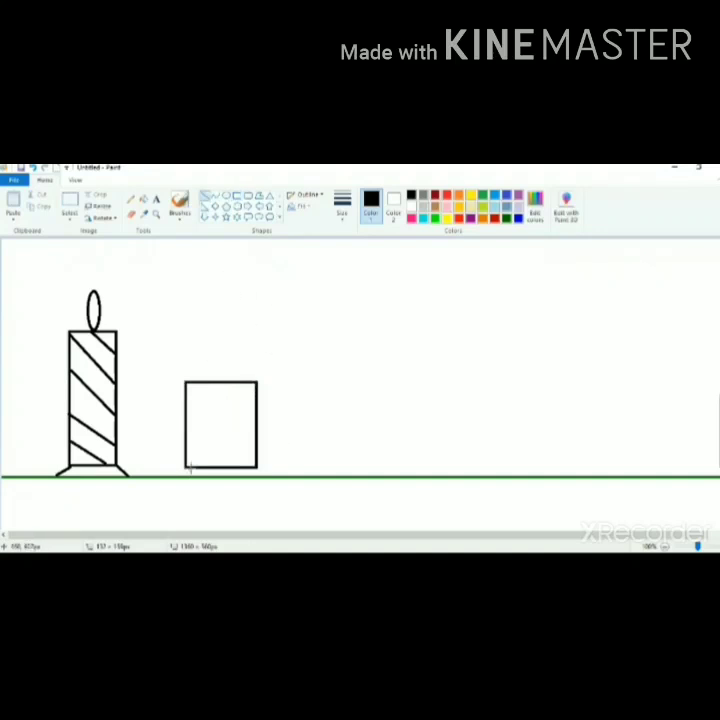
drag(186, 467, 177, 474)
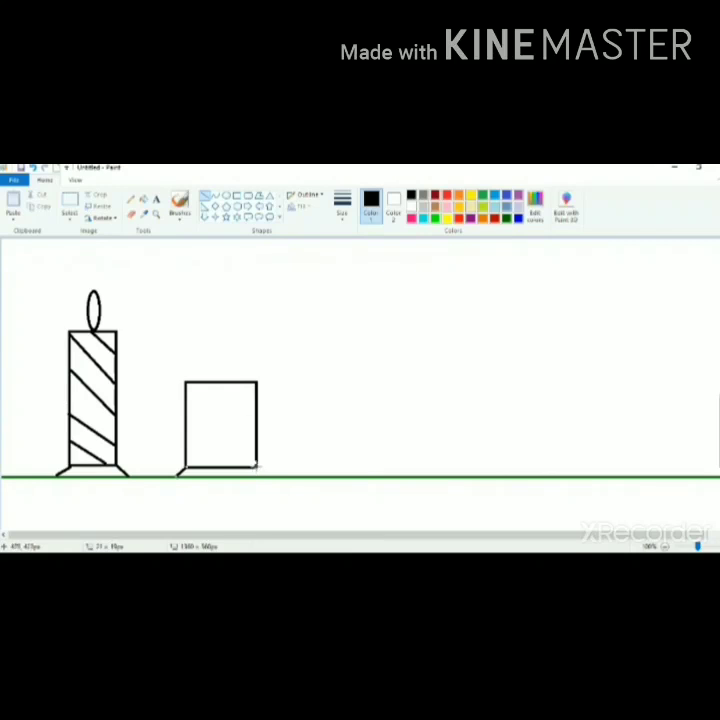
drag(257, 466, 268, 477)
Add a narrow oval flame on the second candle and three parallel diagonal stripes across its body.
click(227, 195)
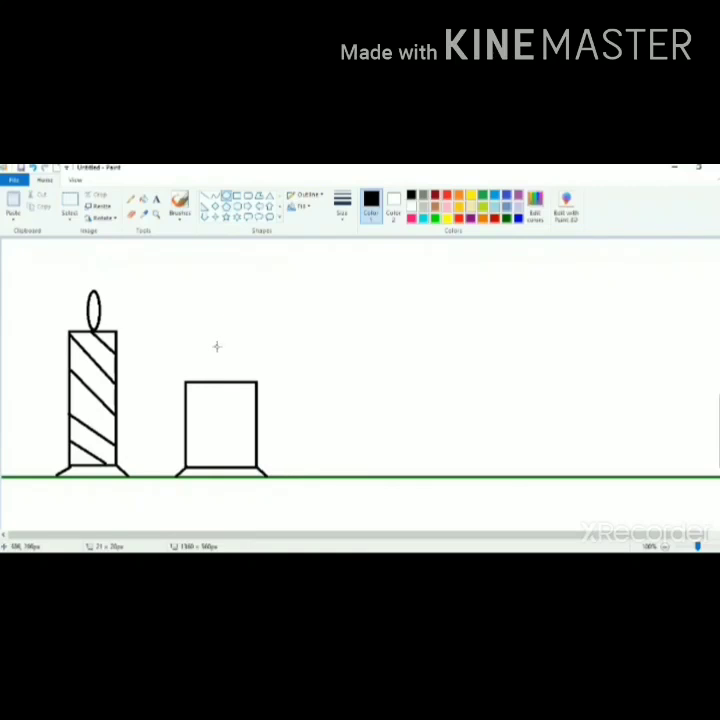
drag(215, 342, 229, 379)
click(205, 196)
click(185, 382)
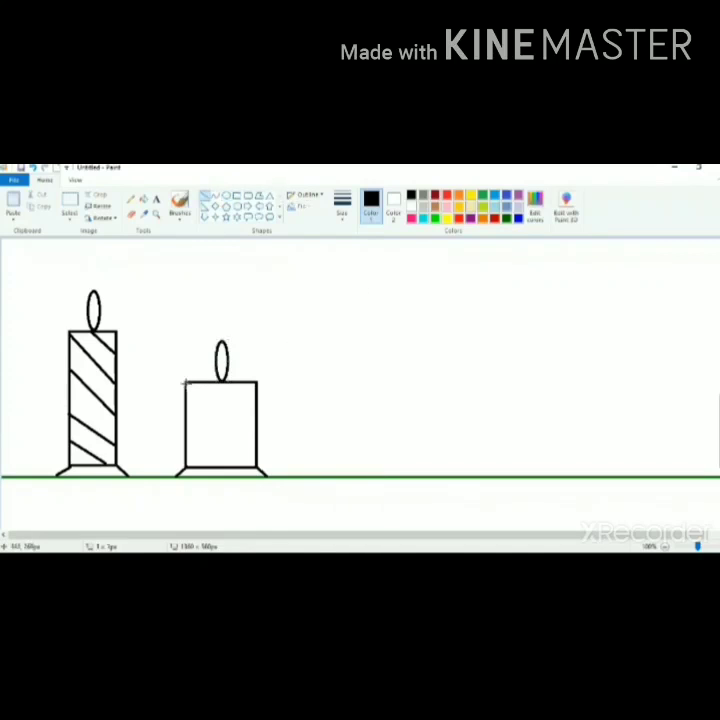
drag(185, 382, 257, 408)
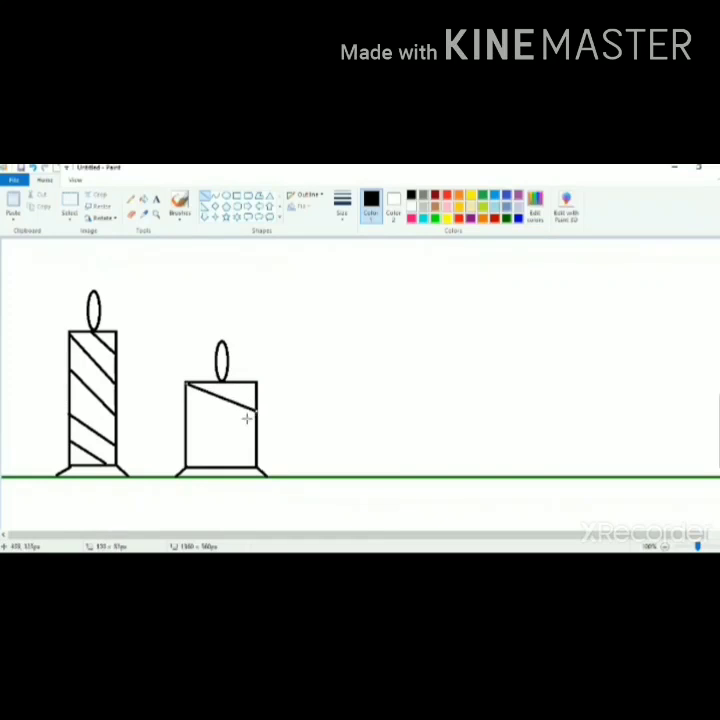
drag(185, 410, 254, 437)
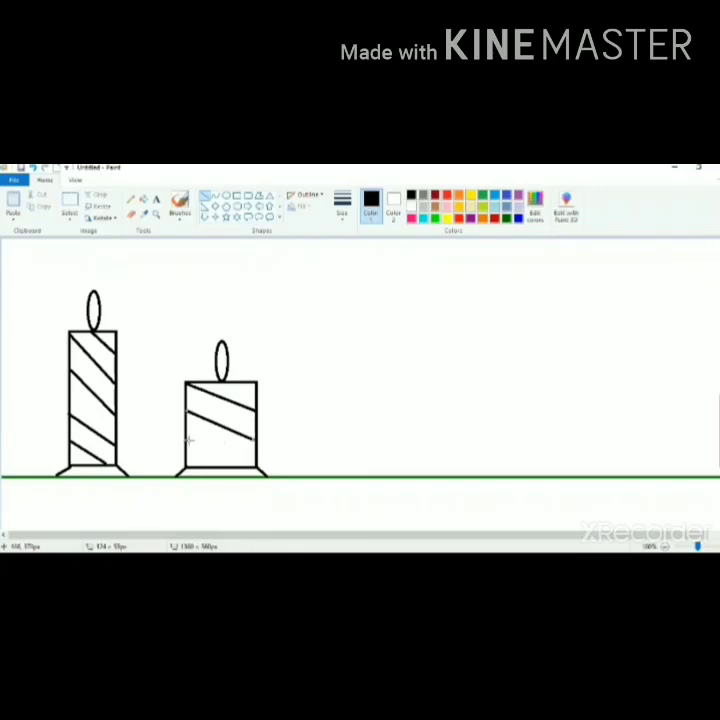
mouse_move(186, 440)
mouse_down()
mouse_move(257, 463)
mouse_move(255, 443)
mouse_up()
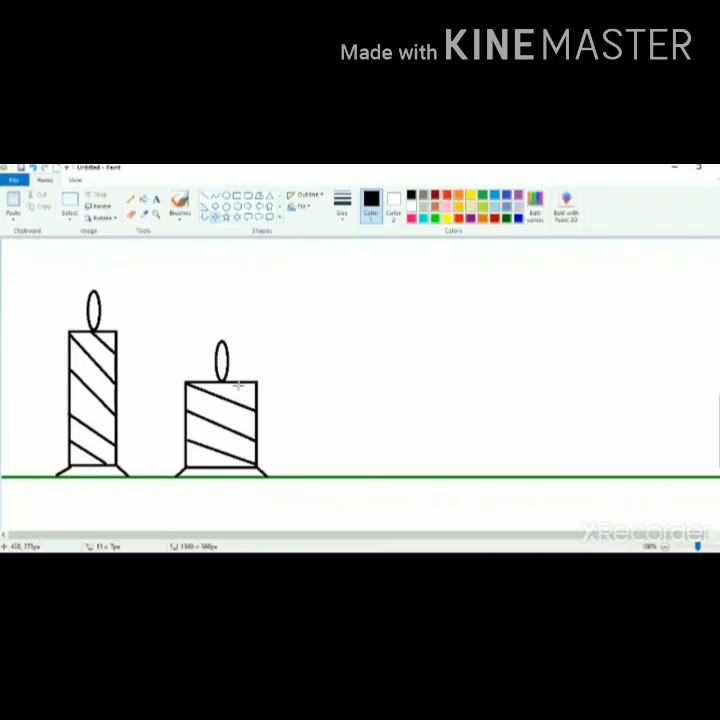
Decorate the second candle with four small four-point stars, one in each band between the diagonal stripes.
drag(238, 386, 254, 403)
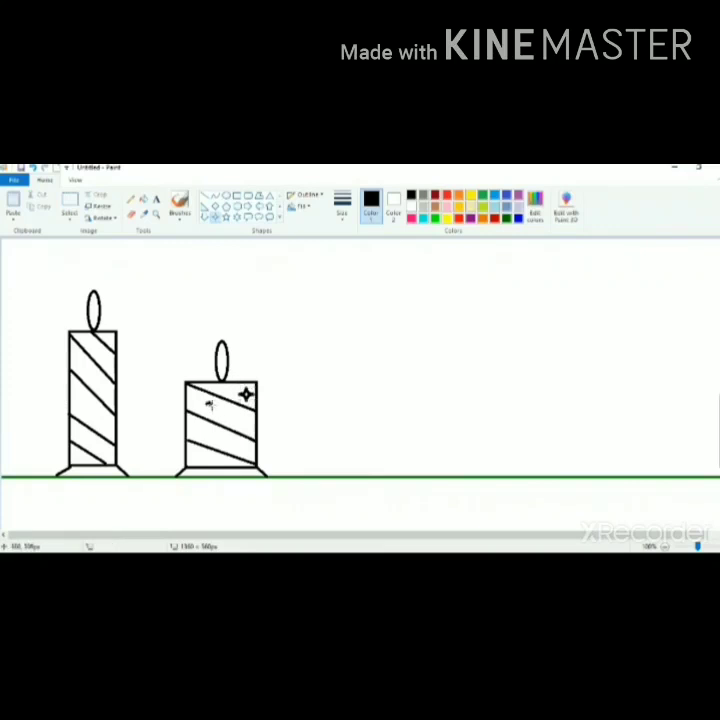
drag(206, 401, 240, 450)
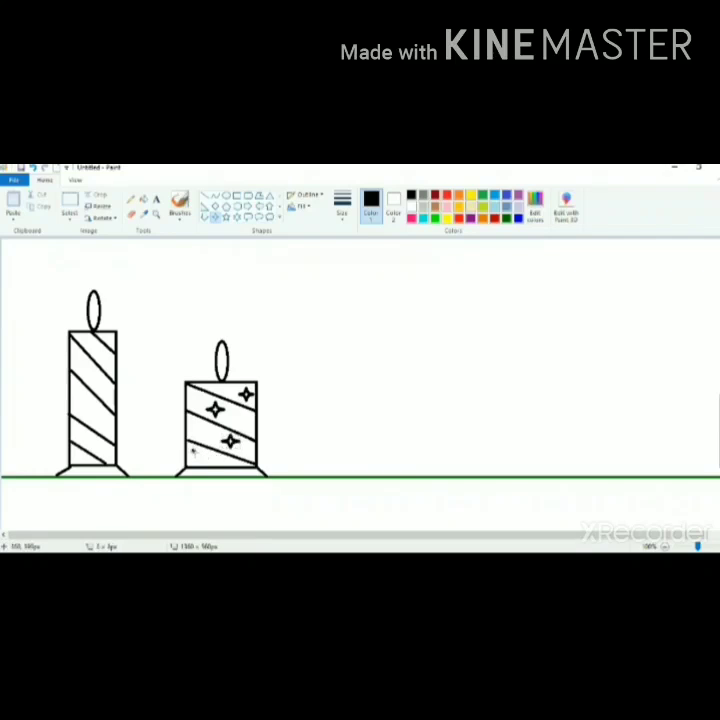
drag(193, 448, 210, 465)
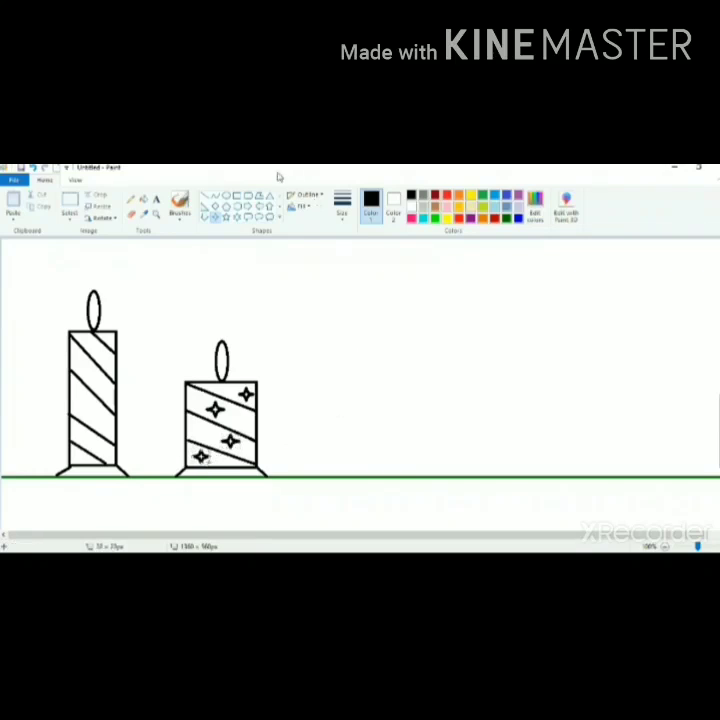
Draw a third candle body about 145 by 155 px to the right of the second, with slanted feet reaching the ground line.
click(238, 197)
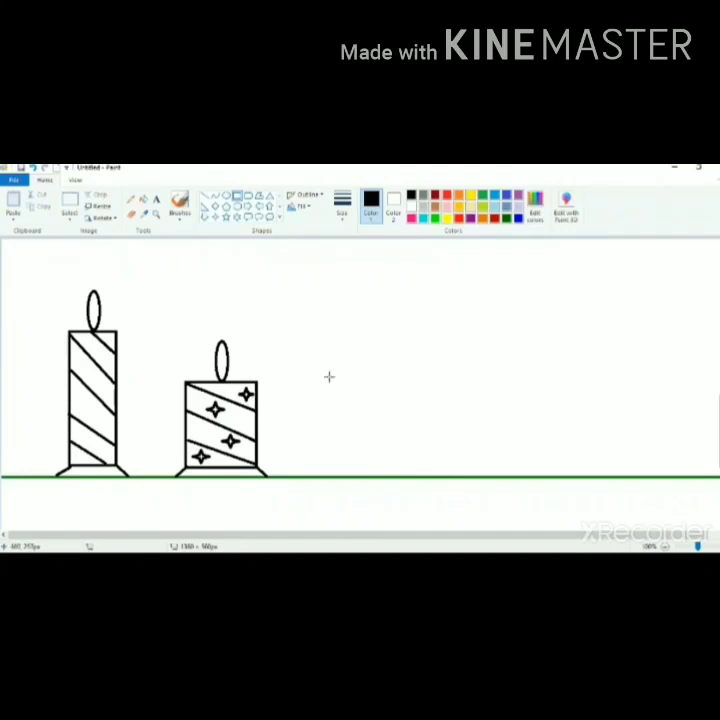
mouse_move(329, 376)
mouse_down()
mouse_move(367, 440)
mouse_move(395, 442)
mouse_move(409, 463)
mouse_up()
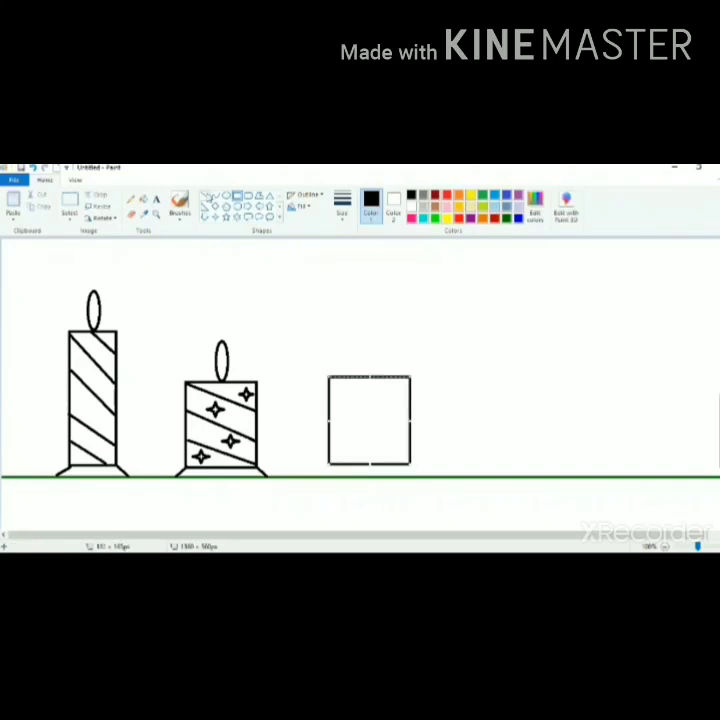
drag(414, 420, 406, 420)
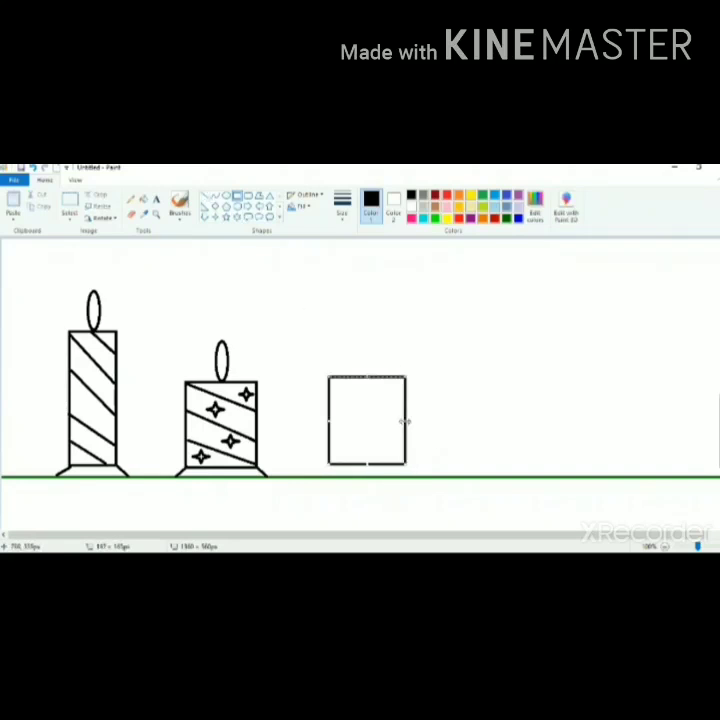
drag(369, 376, 367, 380)
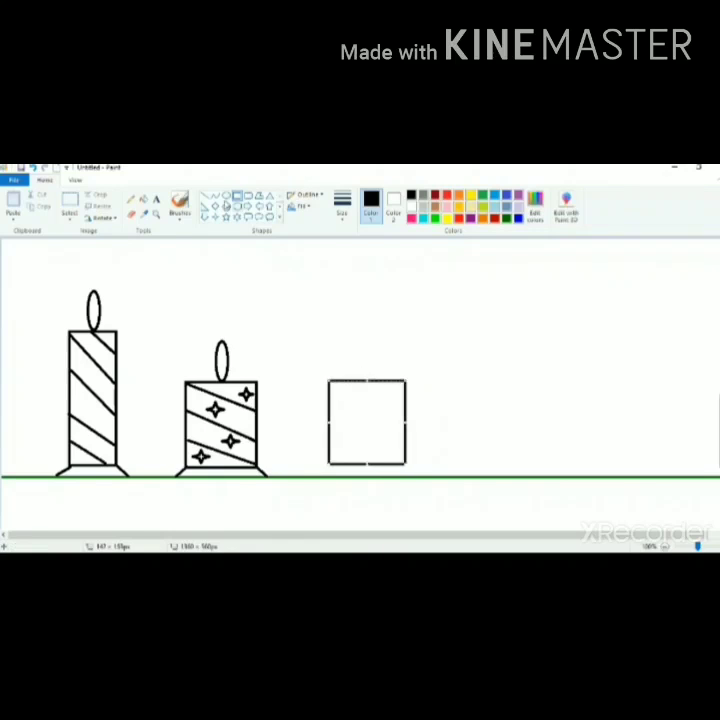
click(206, 196)
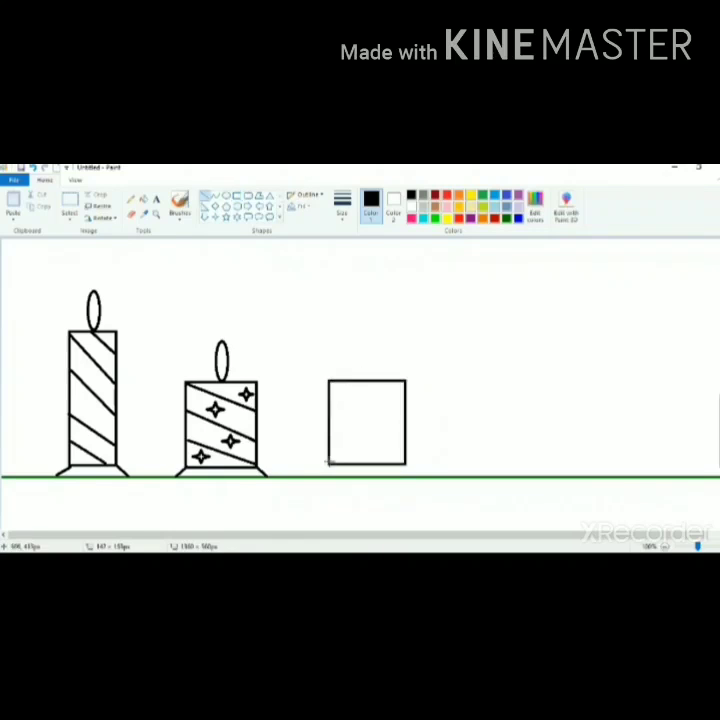
drag(329, 463, 322, 472)
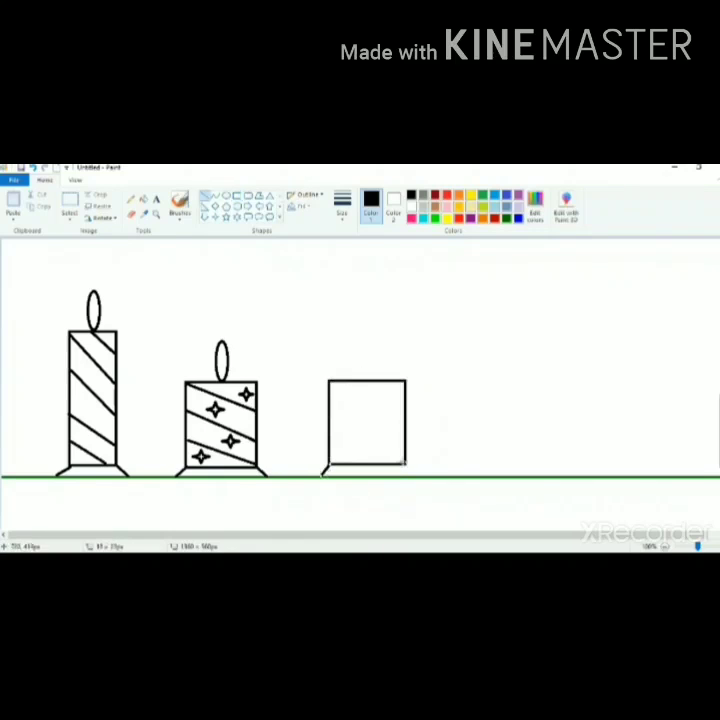
drag(405, 463, 418, 474)
Add a narrow oval flame about 19 by 75 px centered on top of the third candle.
click(225, 195)
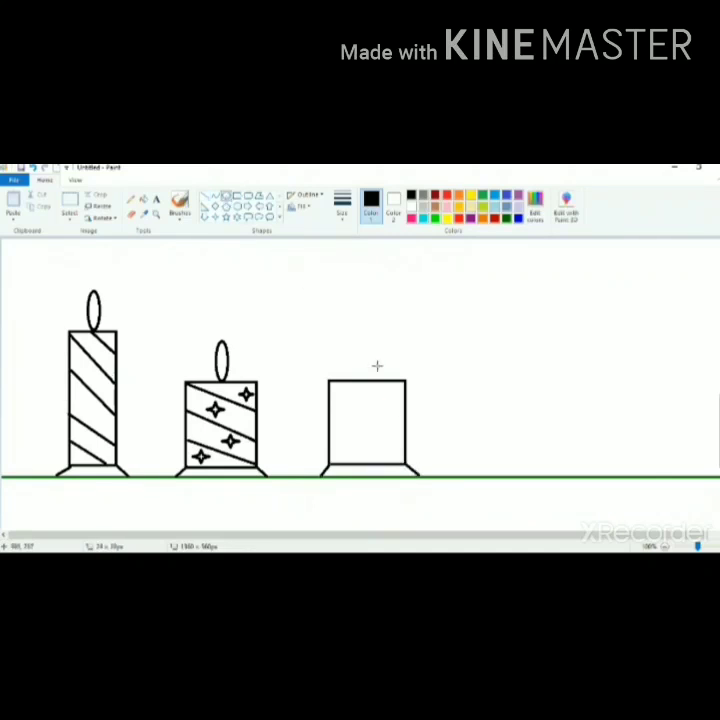
drag(357, 330, 370, 376)
drag(365, 329, 361, 337)
Draw four horizontal lines across the third candle, two near its upper edge and two near its lower edge.
click(206, 196)
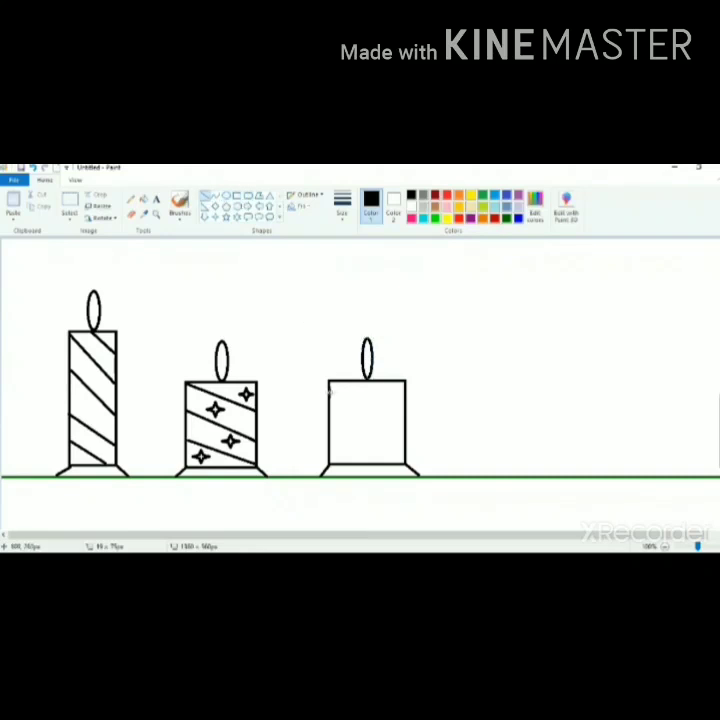
drag(330, 393, 404, 394)
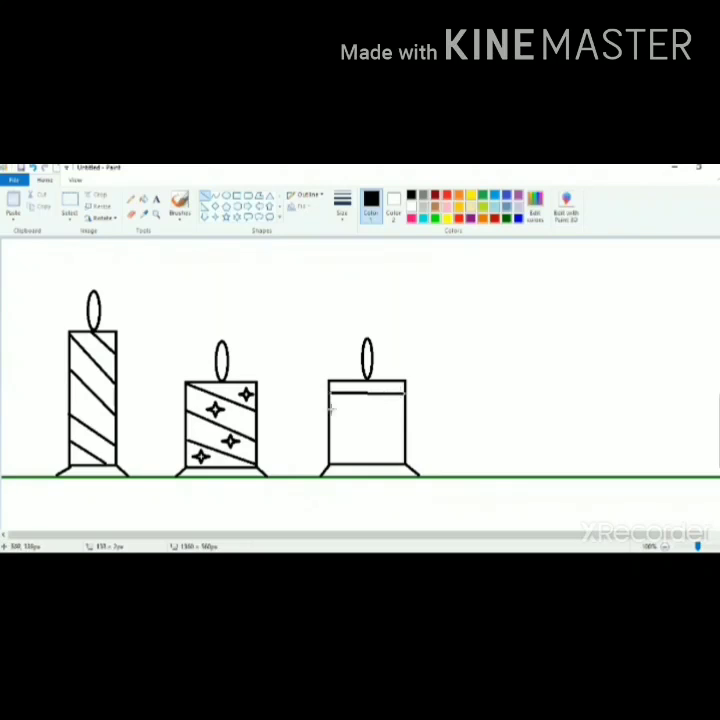
drag(331, 405, 403, 406)
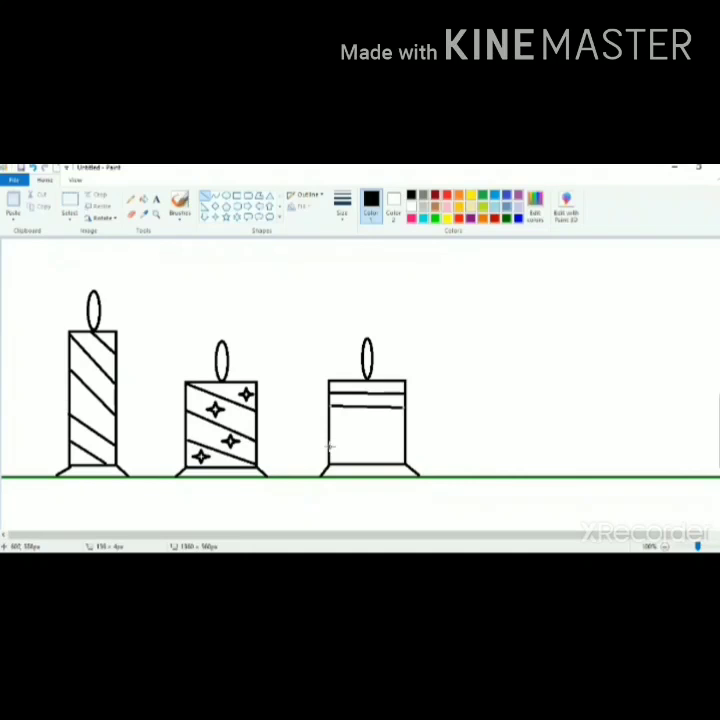
drag(330, 448, 404, 447)
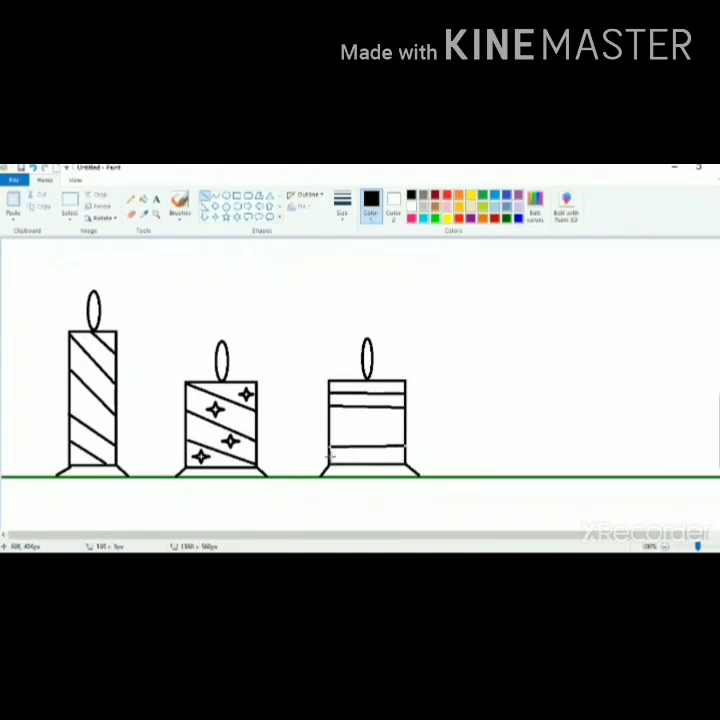
drag(330, 457, 404, 457)
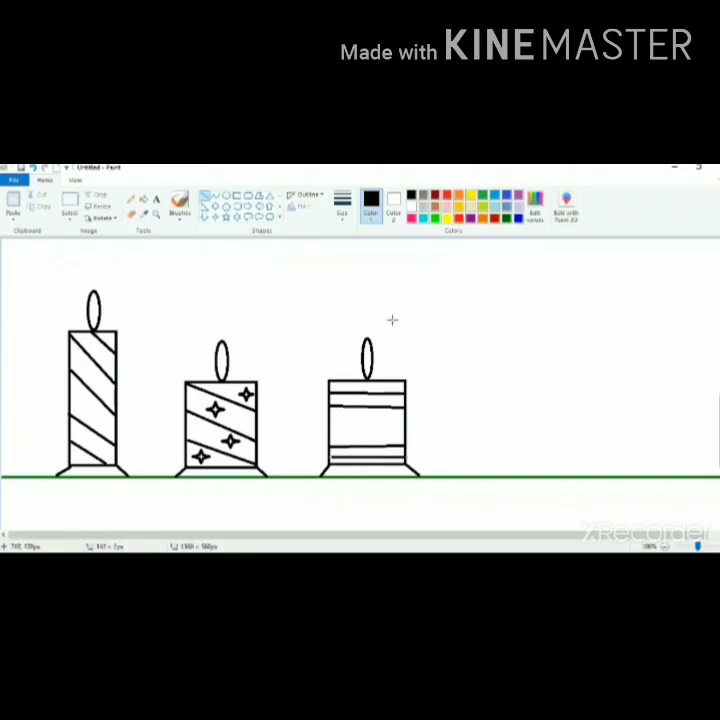
Draw a six-point star about 64 by 46 px in the middle band of the third candle.
click(235, 218)
drag(354, 414, 385, 443)
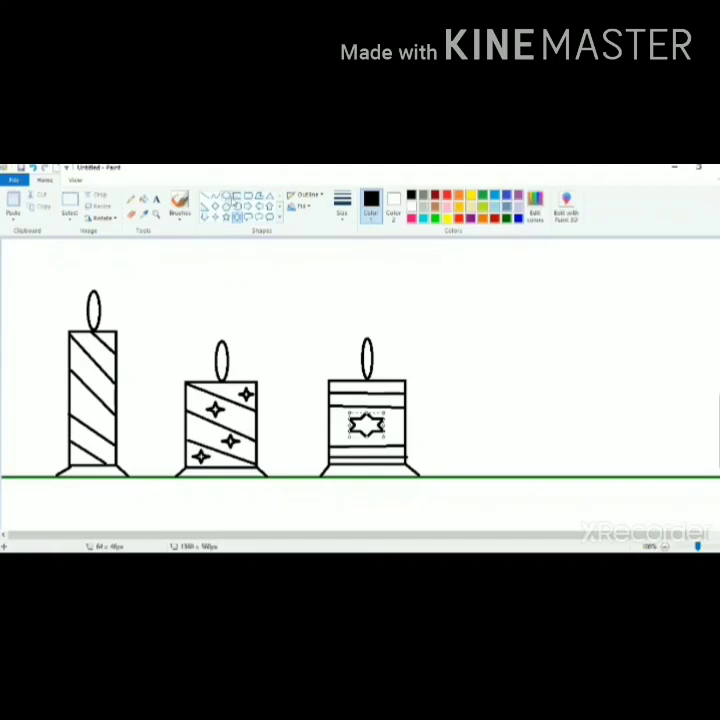
Draw a tall fourth candle body about 85 by 270 px to the right of the third, with slanted feet reaching the ground line.
click(237, 197)
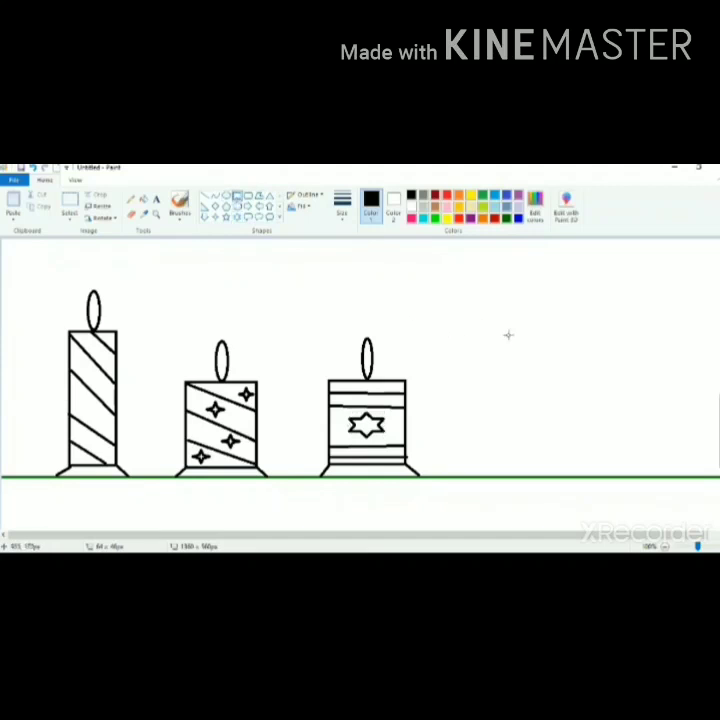
mouse_move(500, 323)
mouse_down()
mouse_move(523, 449)
mouse_move(550, 469)
mouse_move(545, 466)
mouse_up()
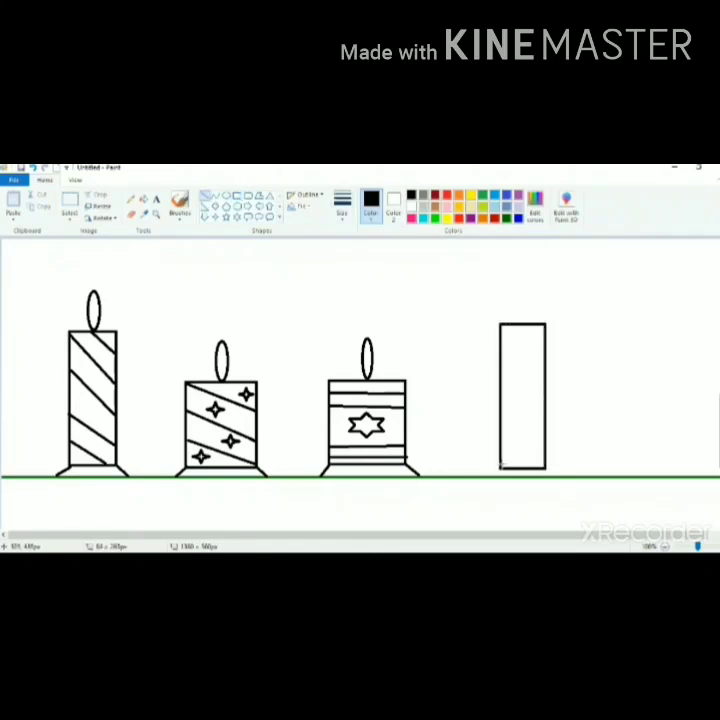
drag(500, 467, 490, 474)
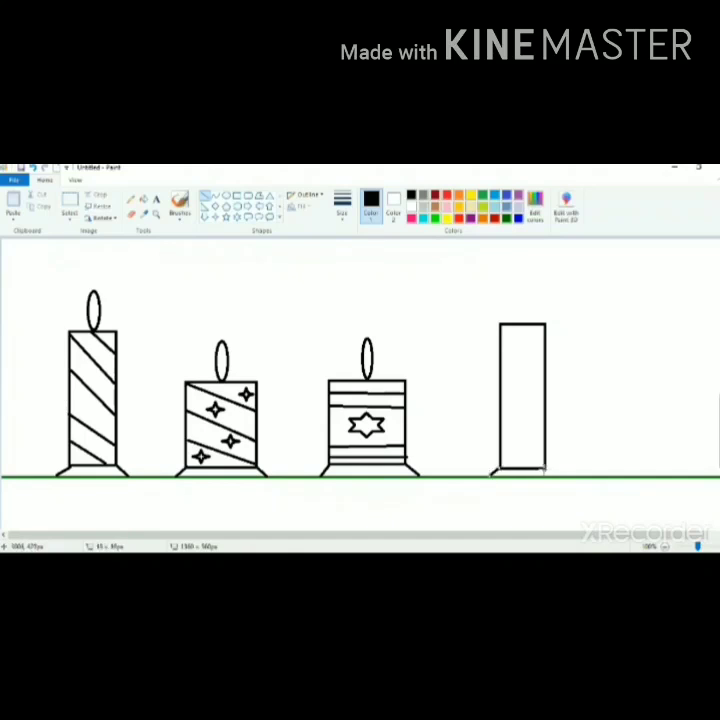
drag(545, 467, 553, 474)
Add a narrow oval flame about 77 px tall centered on top of the fourth candle.
click(226, 194)
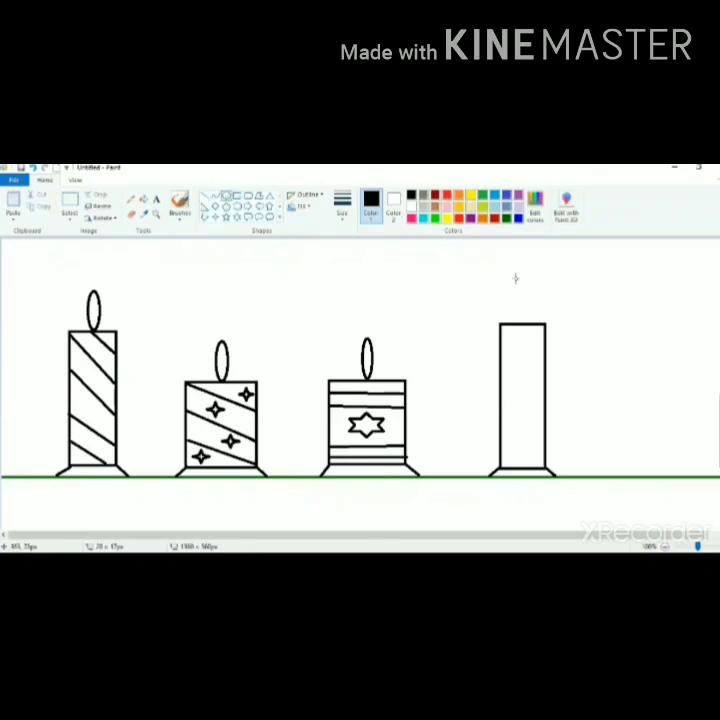
mouse_move(518, 282)
mouse_down()
mouse_move(531, 322)
mouse_move(528, 302)
mouse_up()
Draw five parallel diagonal lines sloping down to the right across the fourth candle, evenly spaced from its upper edge to its base.
click(205, 195)
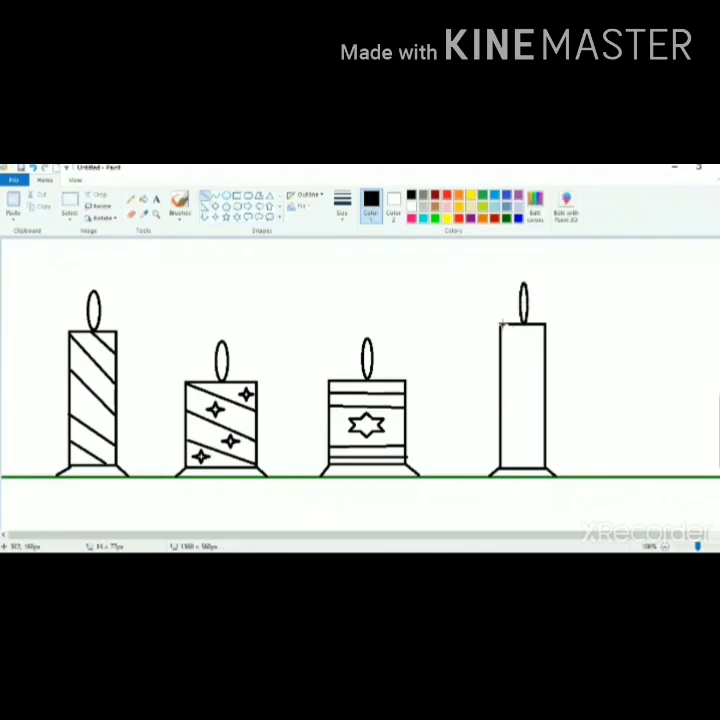
drag(500, 324, 545, 361)
drag(500, 355, 545, 389)
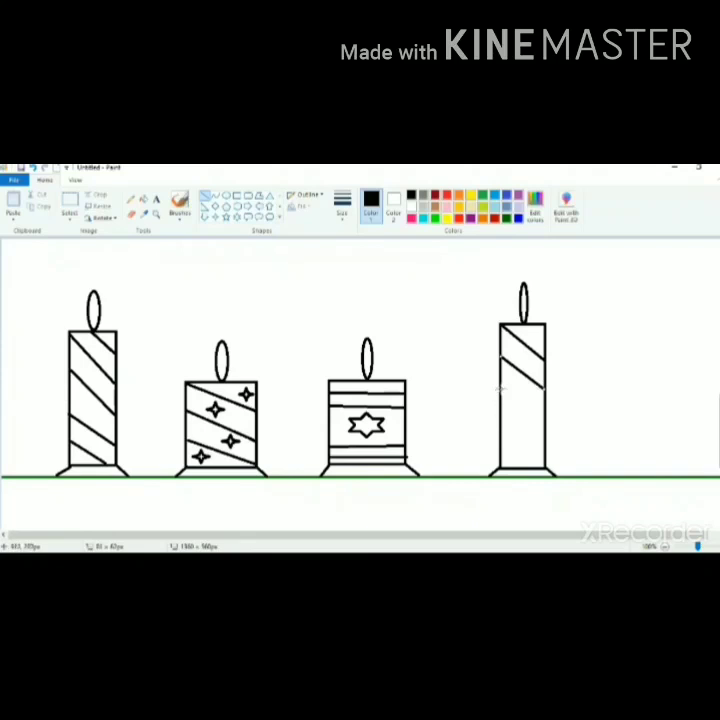
drag(500, 390, 545, 424)
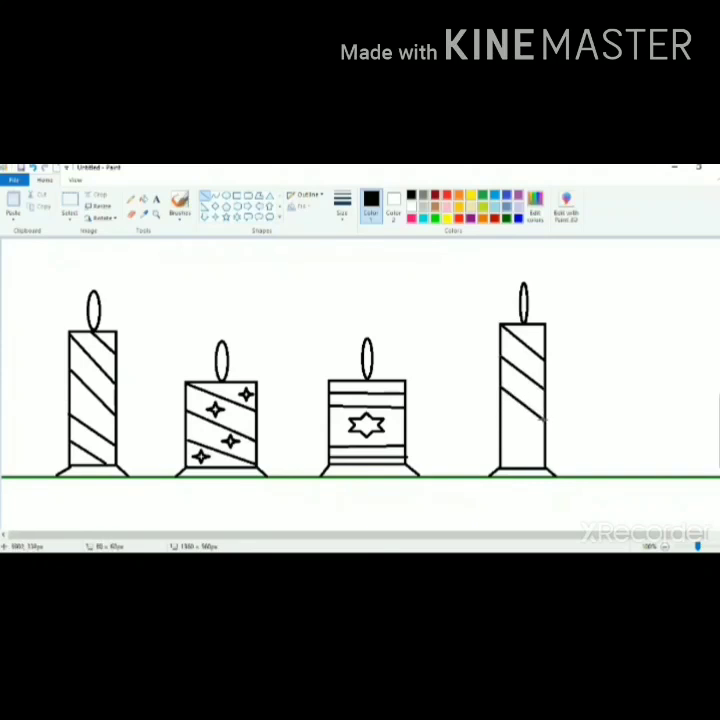
drag(501, 418, 545, 451)
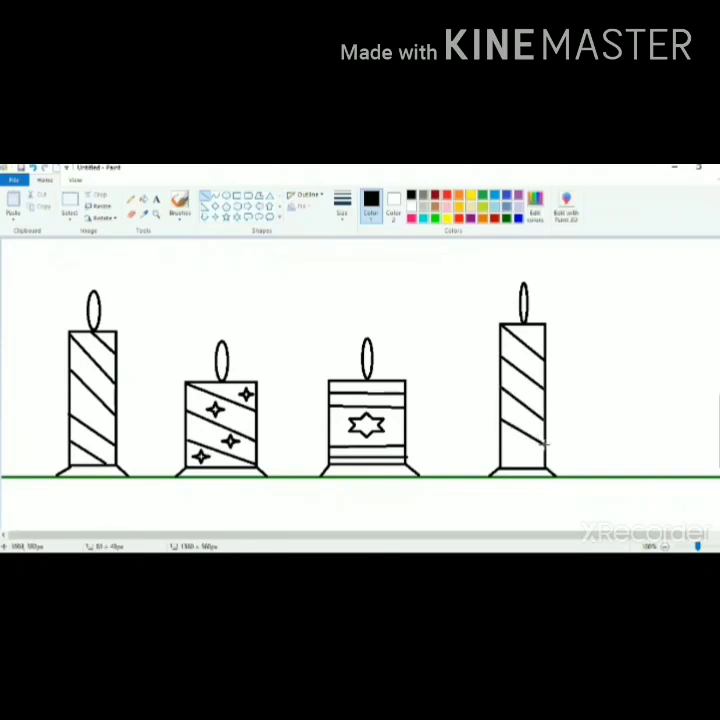
drag(501, 443, 537, 467)
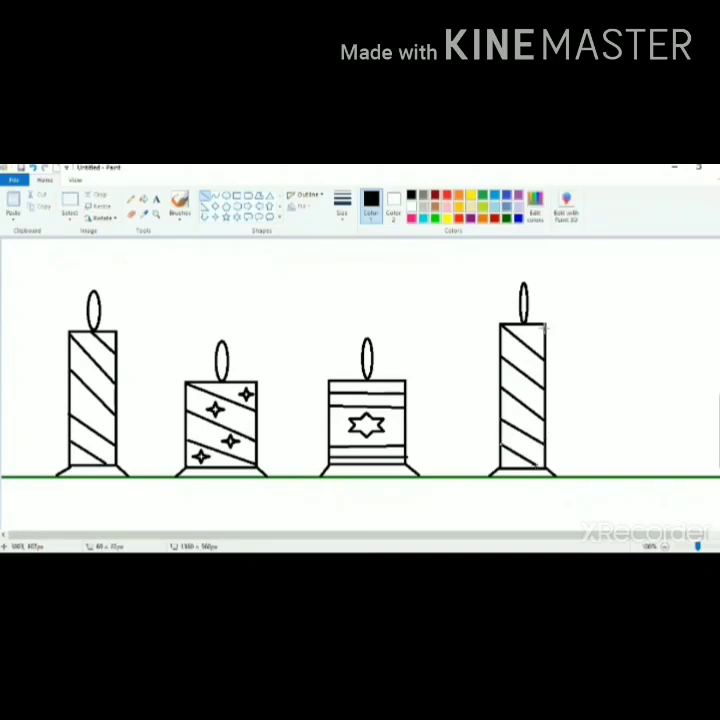
Cross the fourth candle's diagonals with lines sloping the opposite way, forming a lattice along its full height.
drag(545, 324, 501, 353)
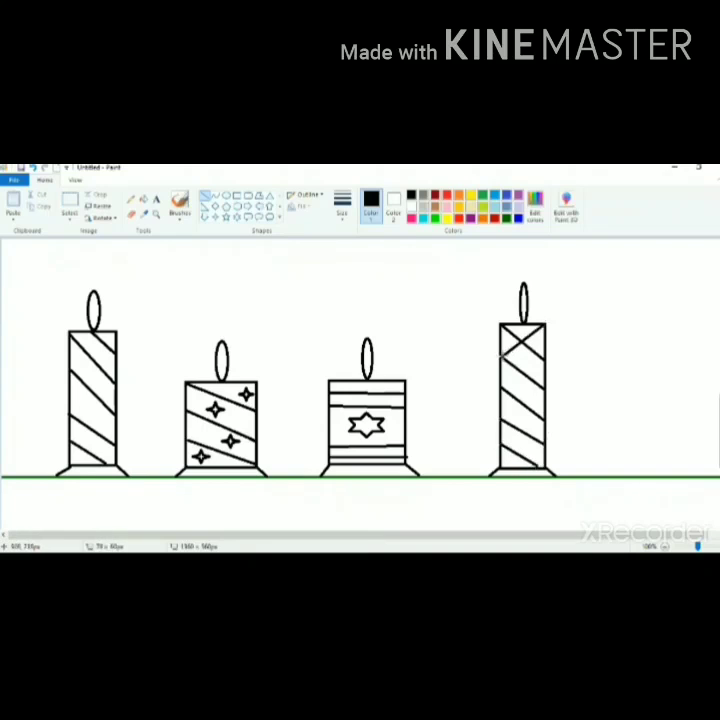
drag(545, 355, 501, 385)
drag(545, 387, 501, 417)
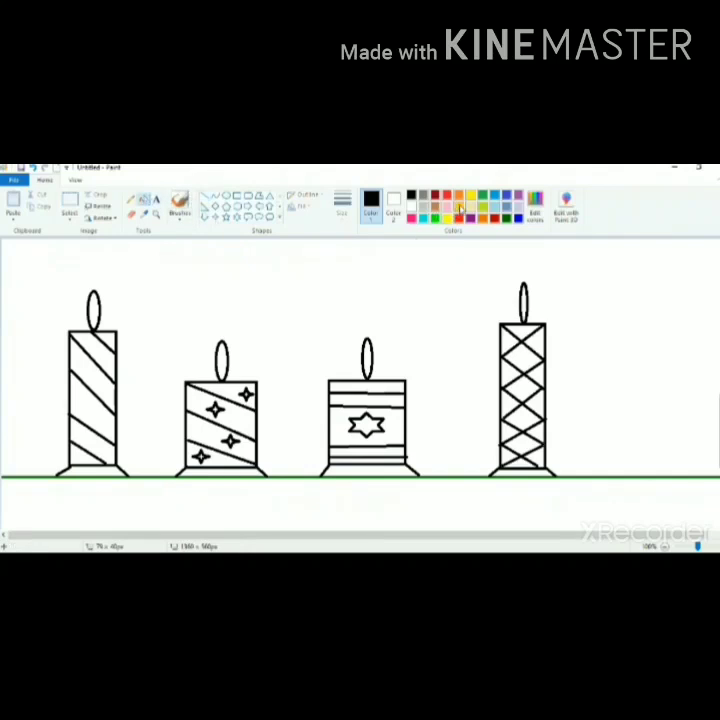
Fill the flames of all four candles with gold.
click(459, 207)
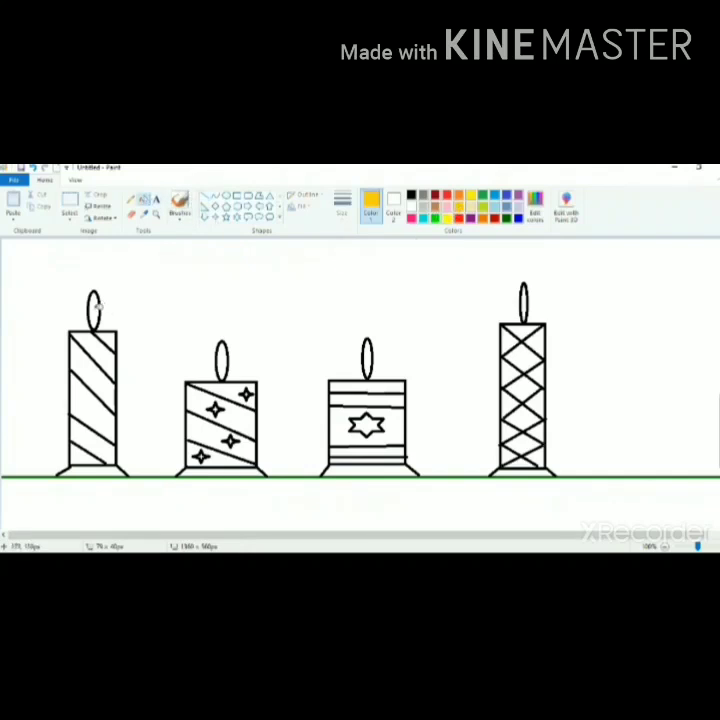
click(97, 306)
click(220, 358)
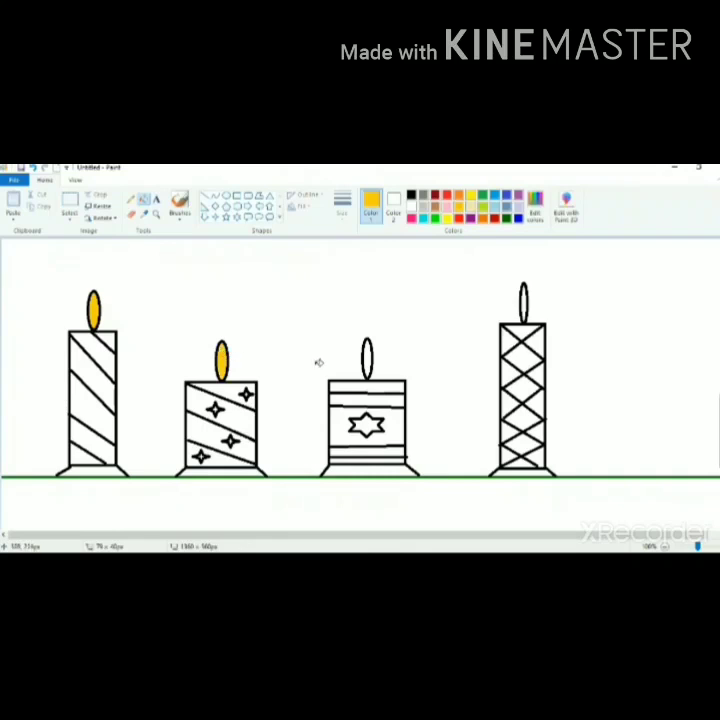
click(369, 358)
click(523, 303)
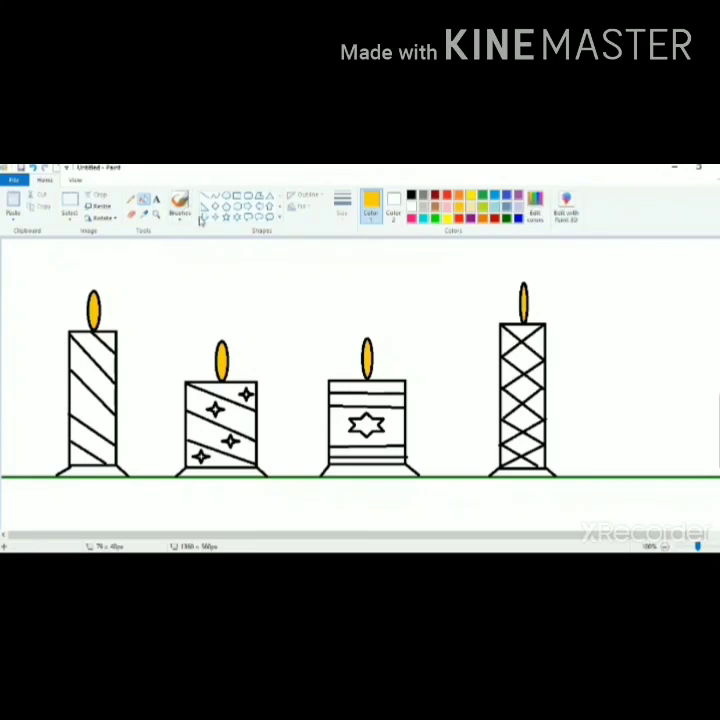
Fill alternating diagonal stripes and the base of the first candle with pink, starting from the upper-right corner stripe.
click(412, 218)
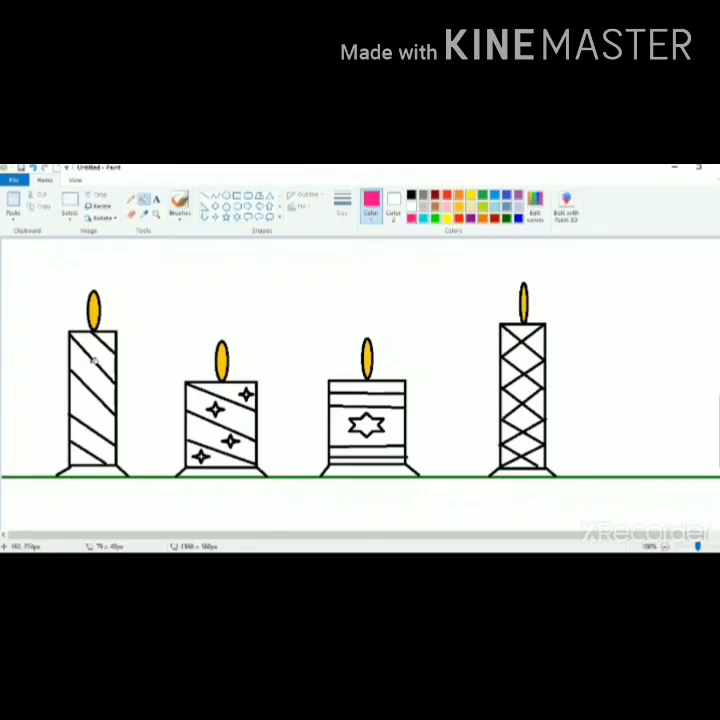
click(110, 340)
click(90, 376)
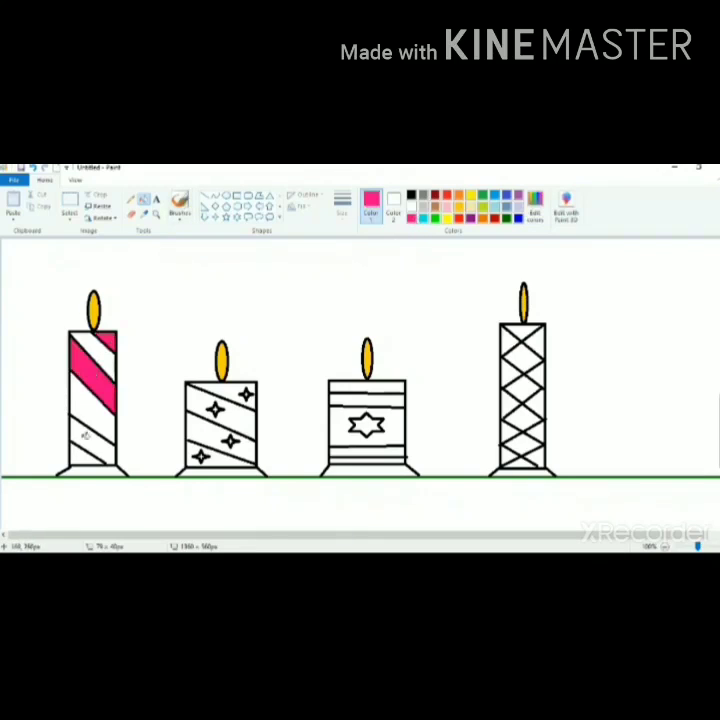
click(85, 430)
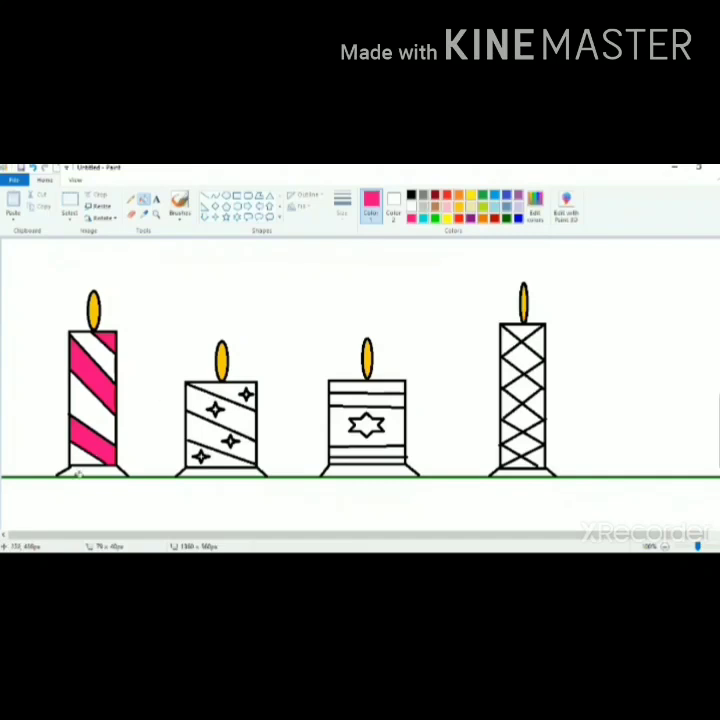
click(78, 472)
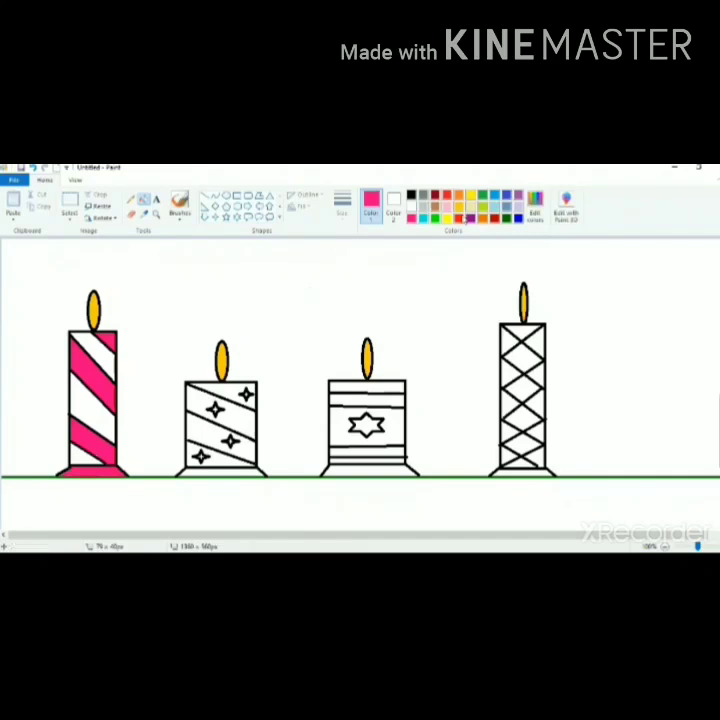
Fill the remaining three white stripes of the first candle with turquoise.
click(495, 195)
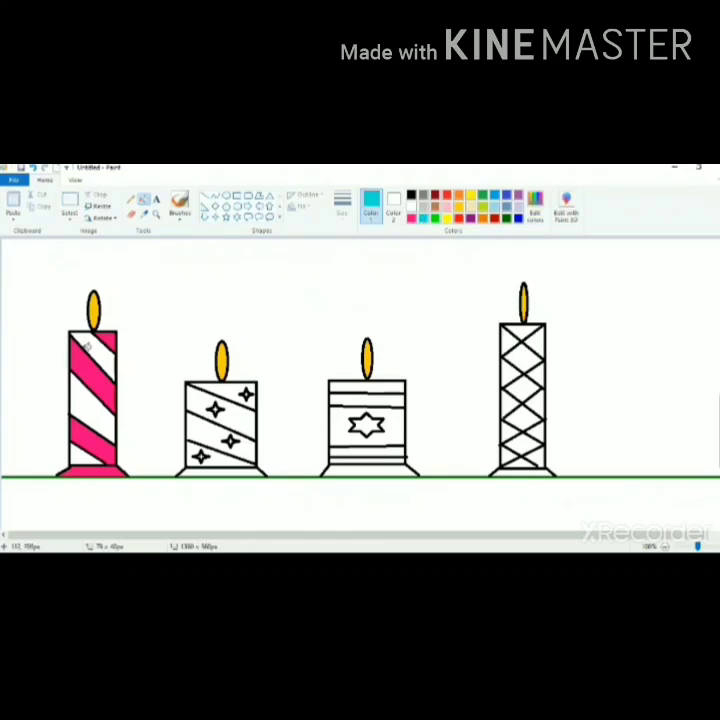
click(88, 350)
click(90, 405)
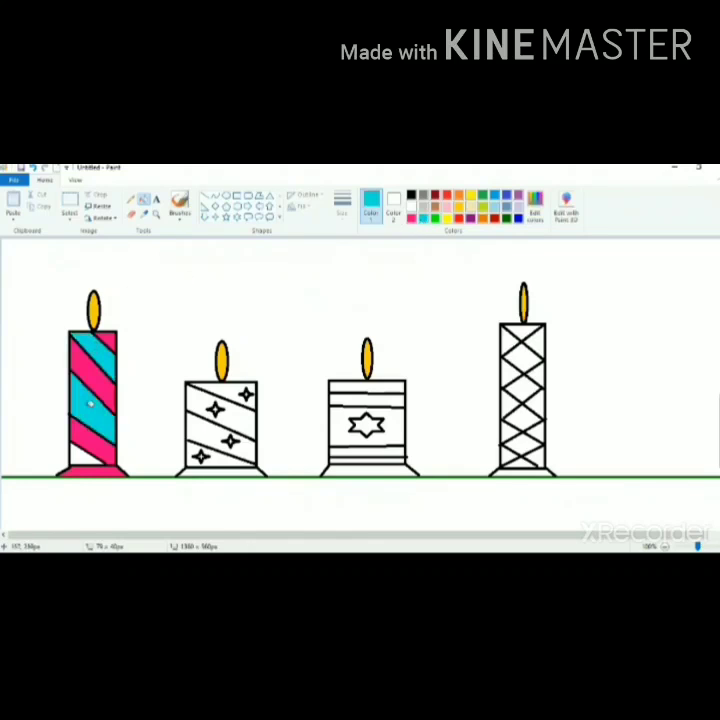
click(83, 453)
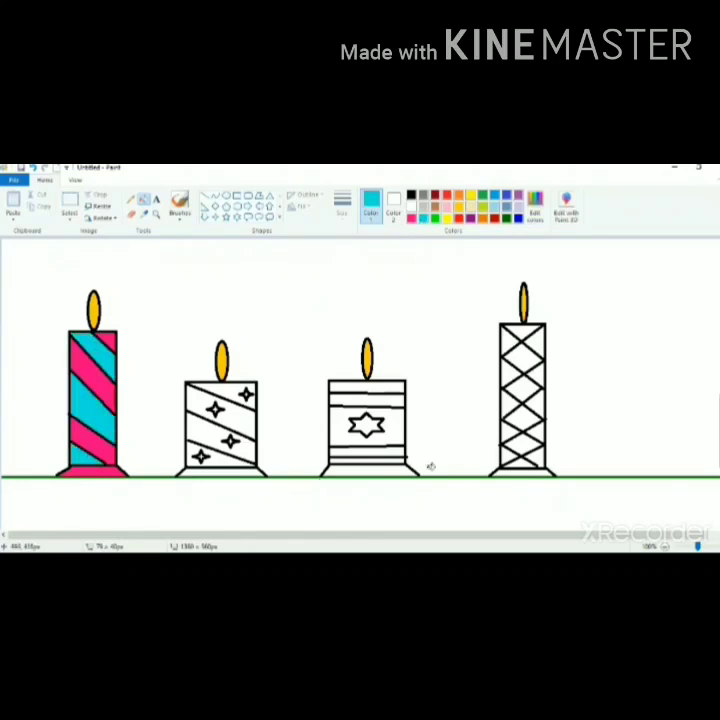
Fill the two narrow bands directly above and below the third candle's star band with bright green.
click(483, 195)
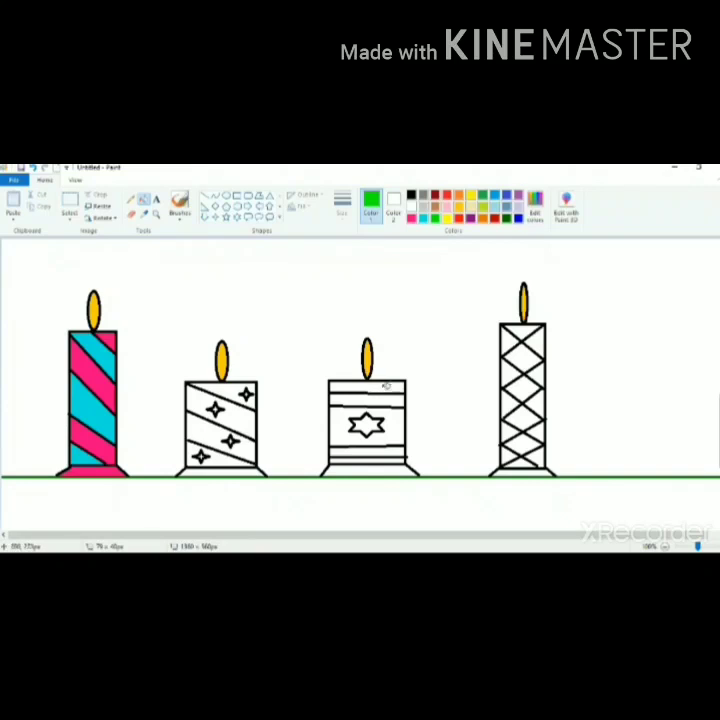
click(383, 397)
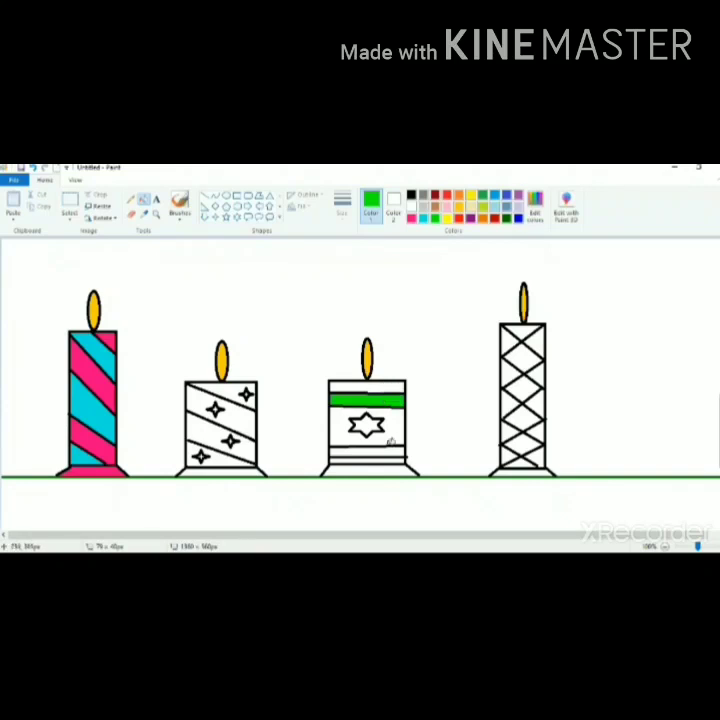
click(391, 451)
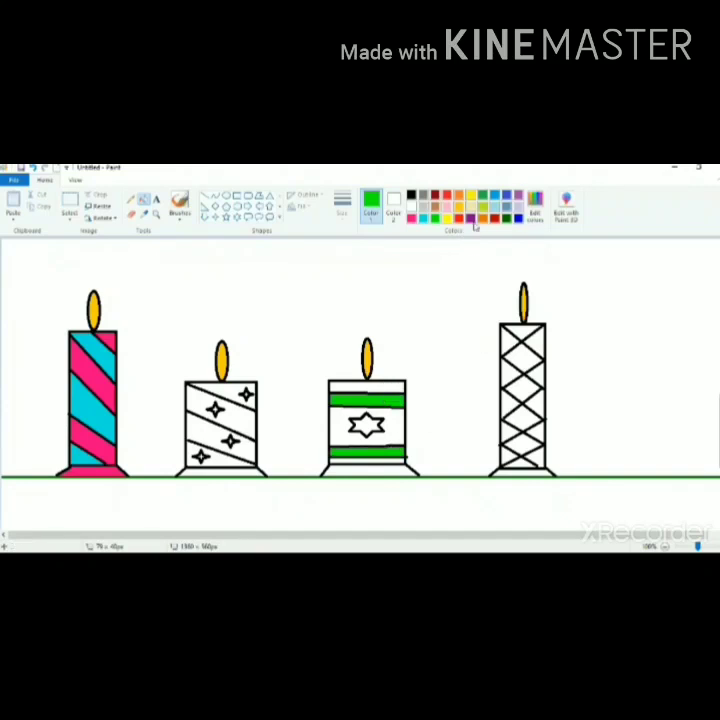
Fill the uppermost and lowermost bands and the base of the third candle with purple.
click(518, 195)
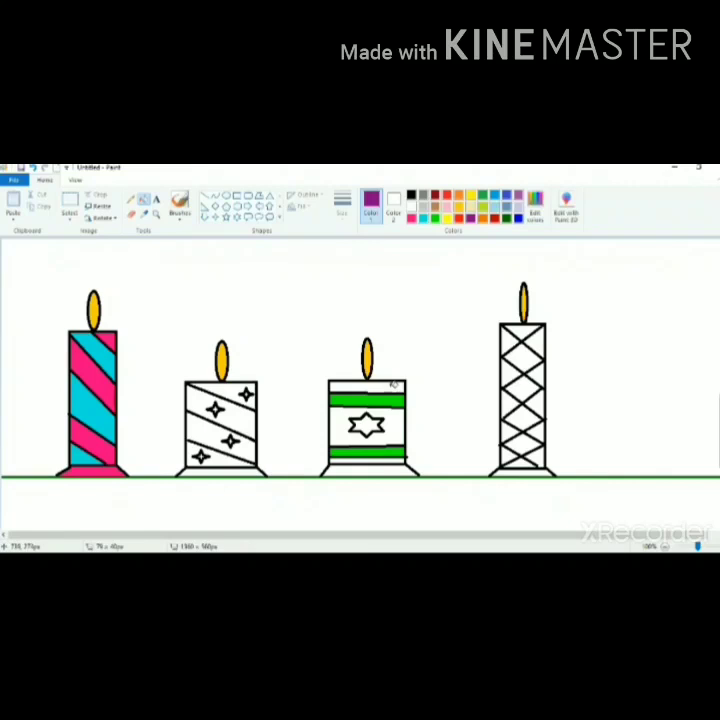
click(394, 386)
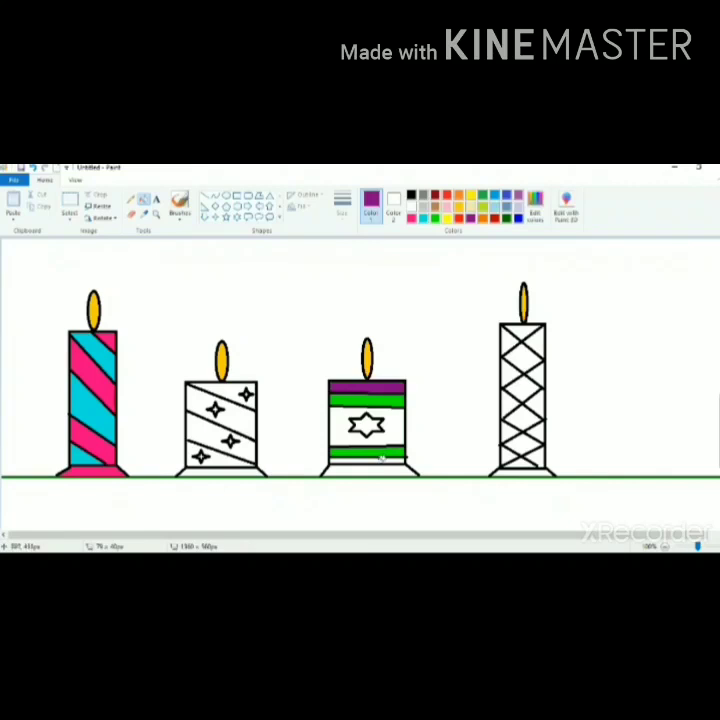
click(381, 458)
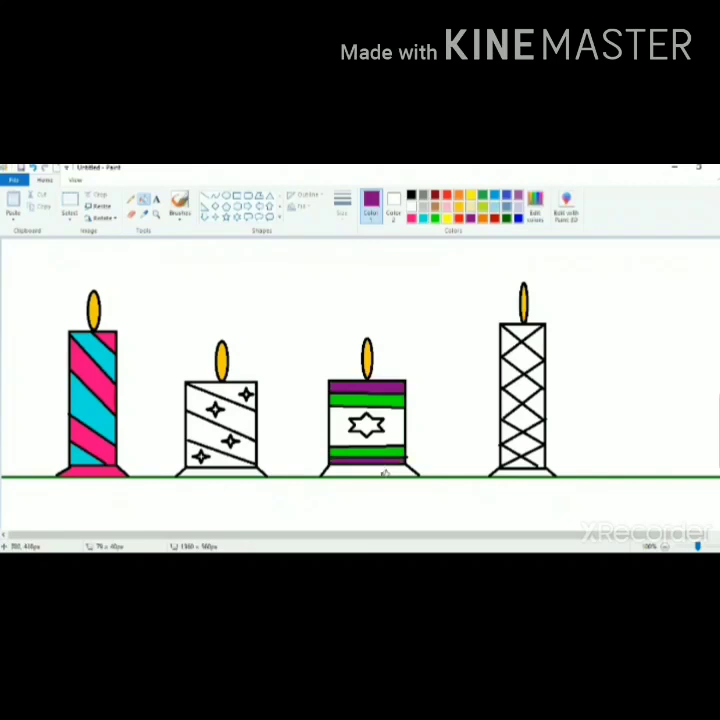
click(387, 470)
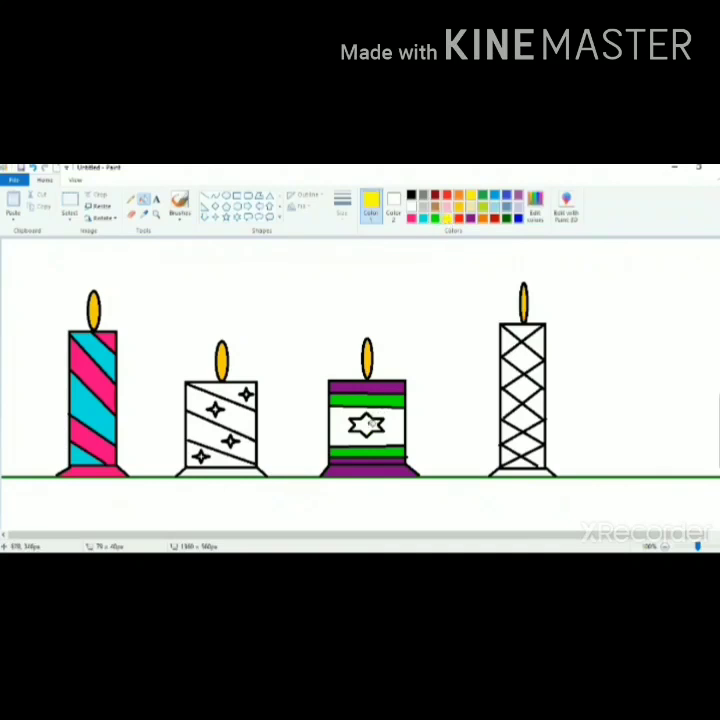
Fill the third candle's star with yellow and the band around it with light blue.
click(470, 195)
click(366, 425)
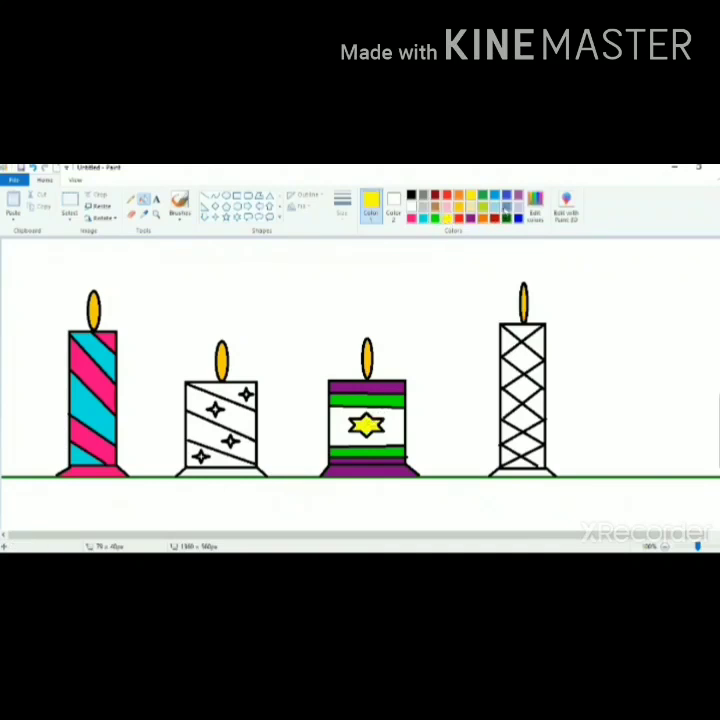
click(495, 209)
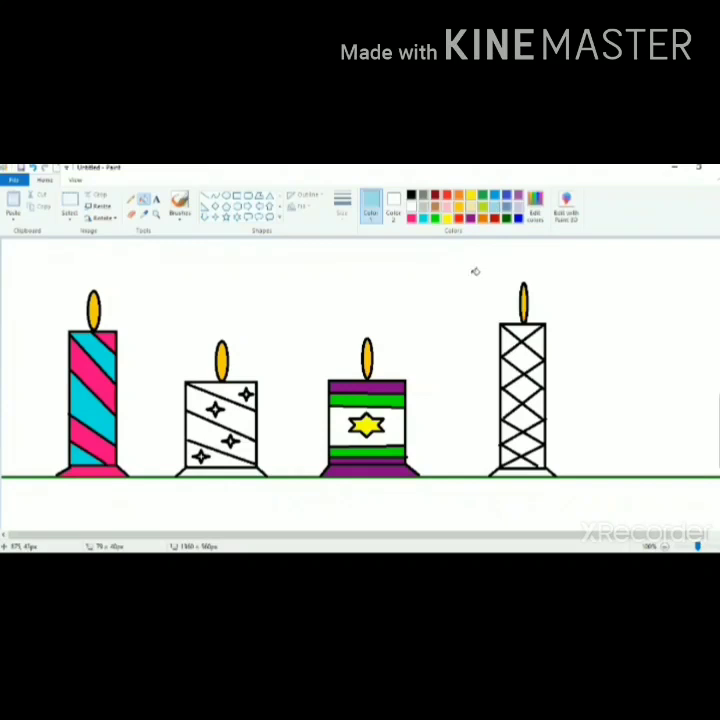
click(390, 428)
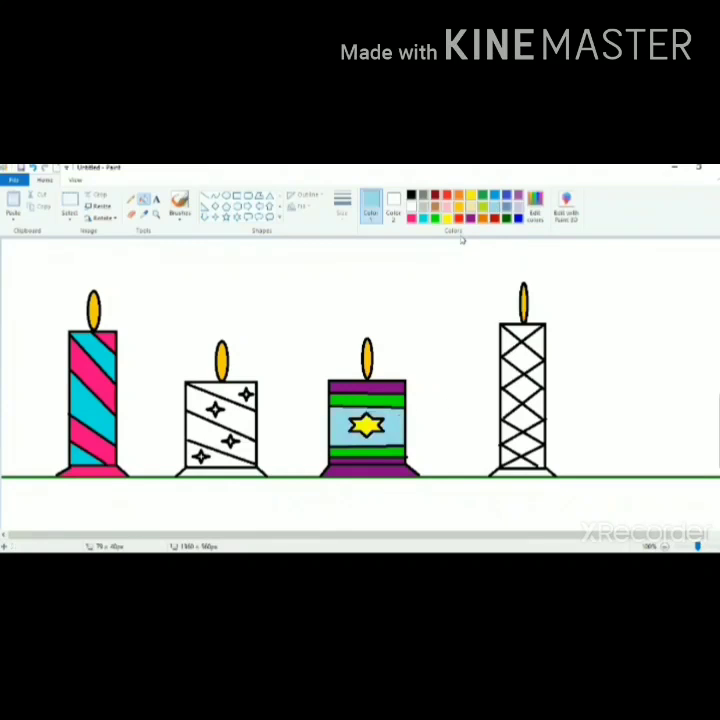
Fill the lattice triangles along the left edge of the fourth candle with dark blue.
click(473, 217)
click(517, 218)
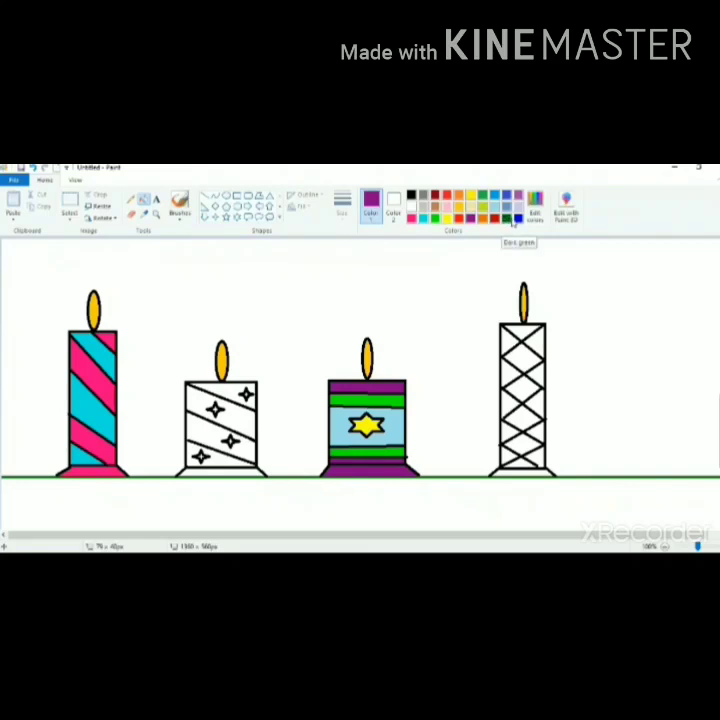
click(510, 342)
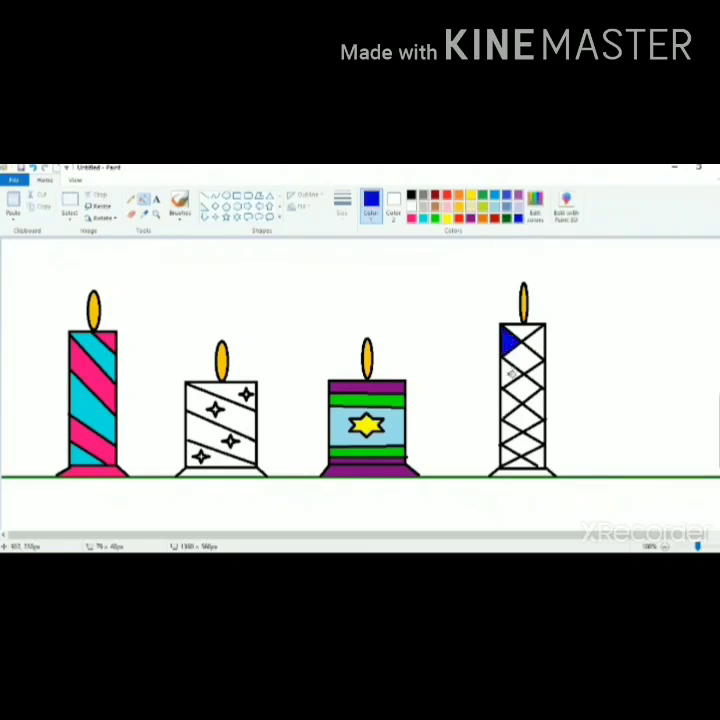
click(508, 375)
click(508, 405)
click(508, 435)
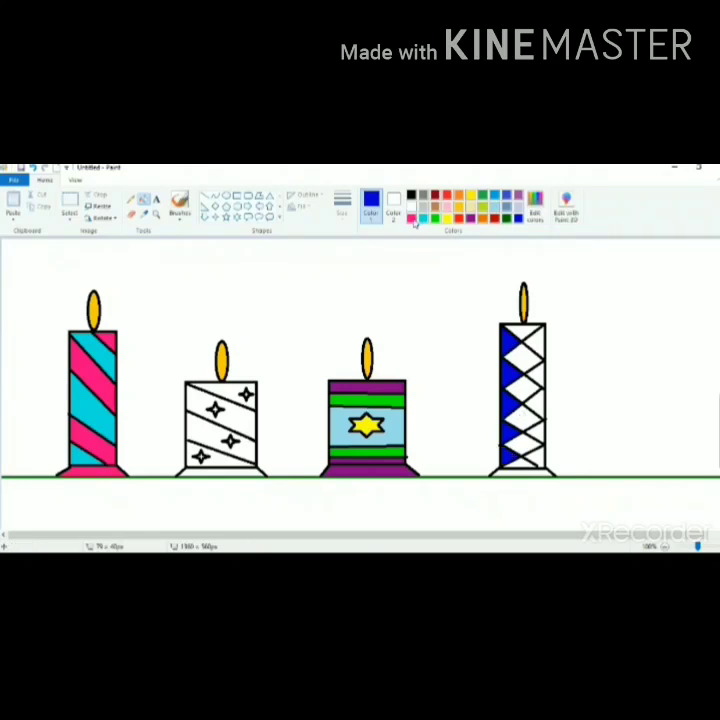
Fill the lattice triangles along the right edge of the fourth candle with pink and its base with bright green.
click(410, 218)
click(535, 338)
click(544, 378)
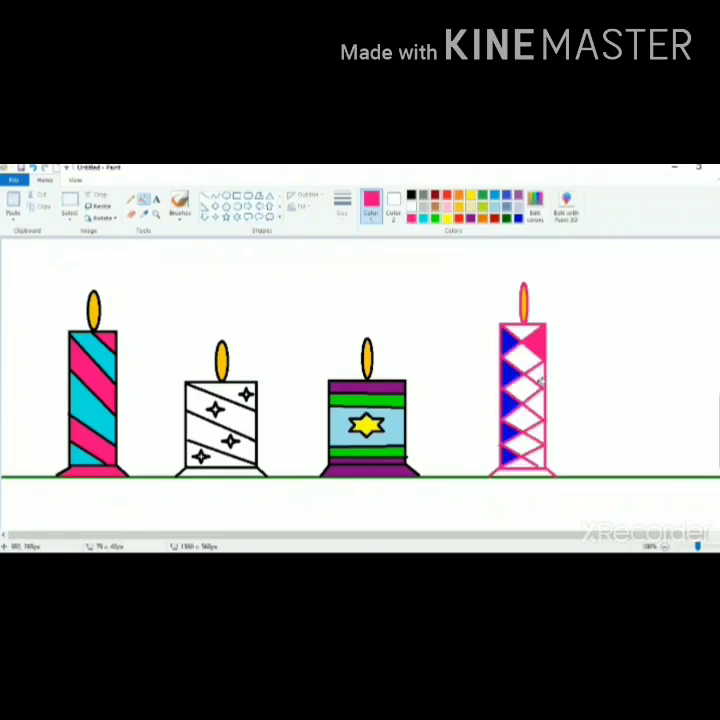
key(ctrl+z)
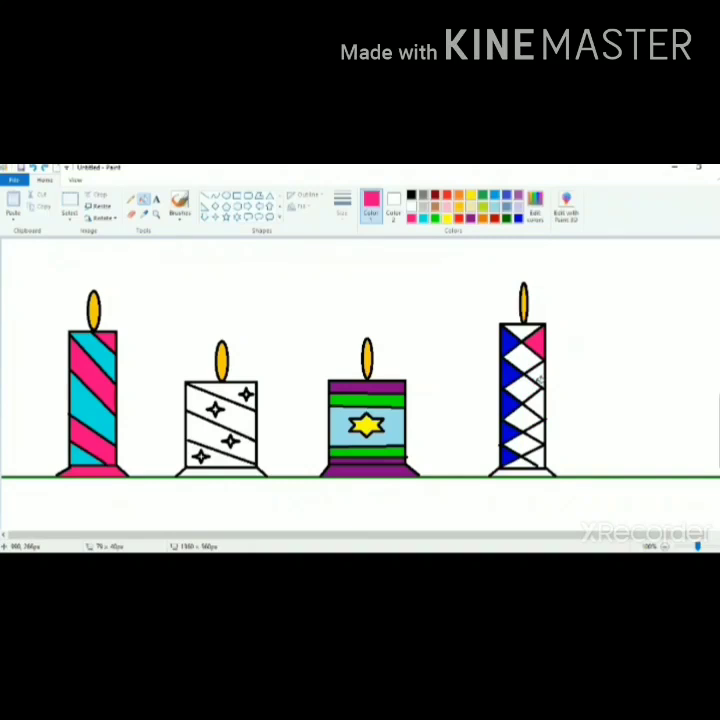
click(539, 392)
click(539, 412)
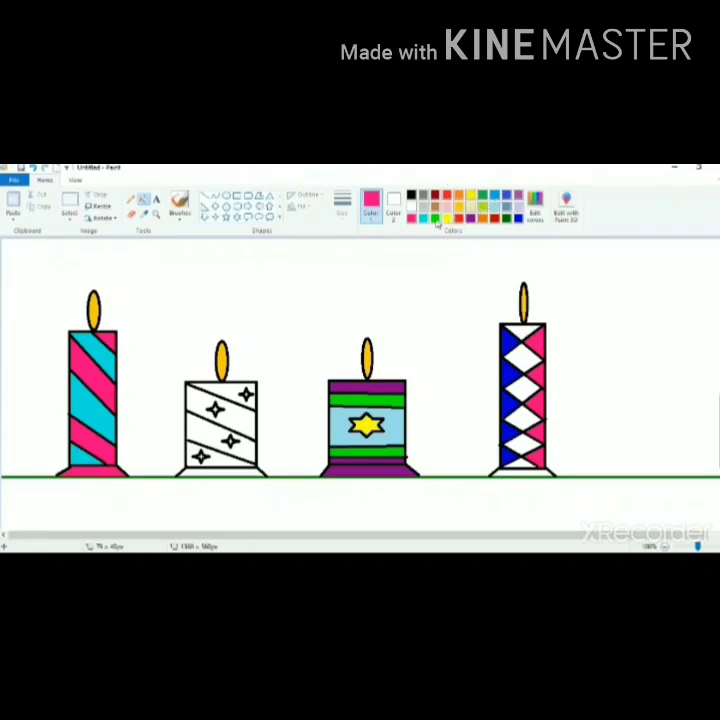
click(436, 219)
click(520, 472)
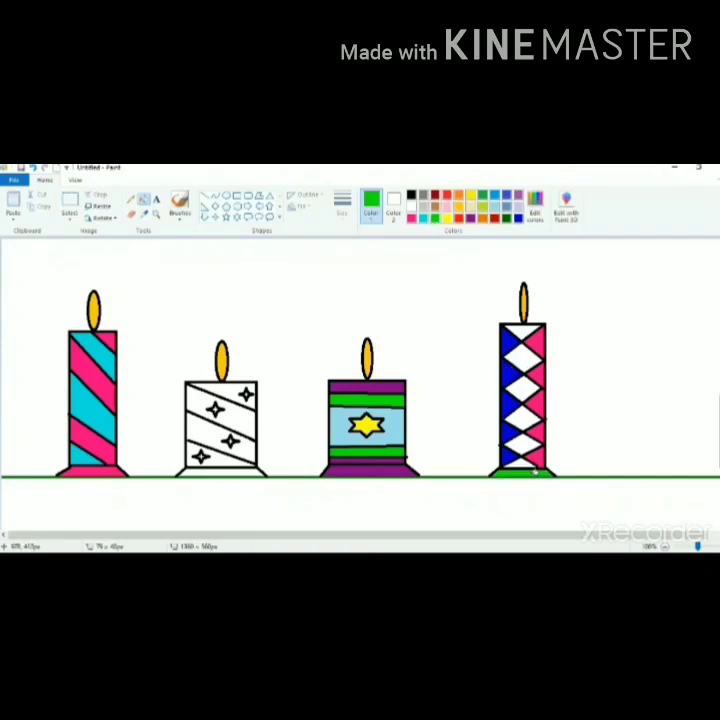
Fill the first and third diagonal stripes from the top of the second candle with red.
click(459, 218)
click(230, 391)
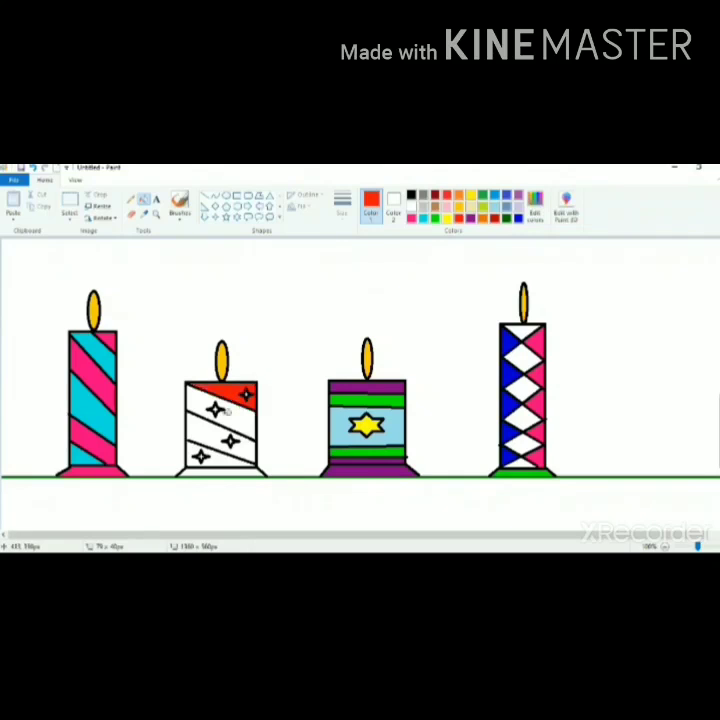
click(213, 433)
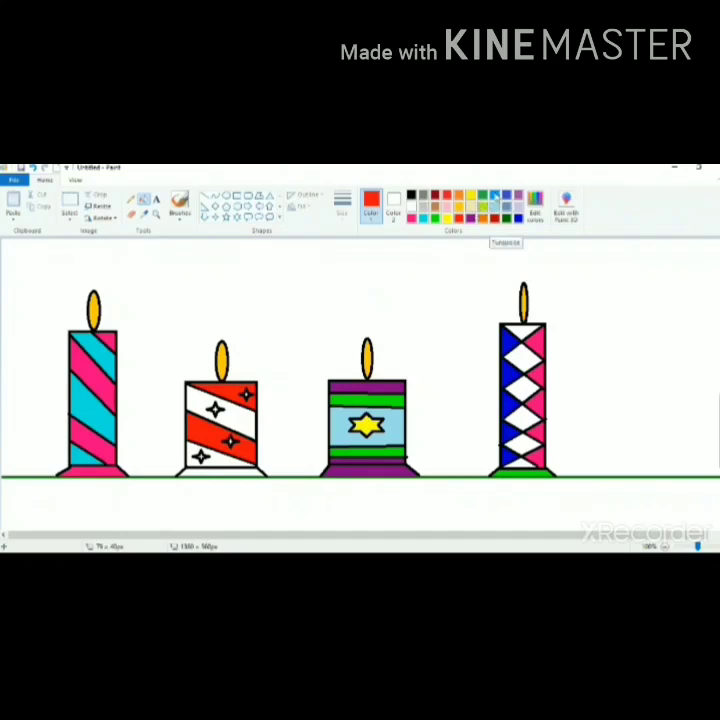
Fill the two remaining diagonal stripes of the second candle with dark blue and its base with red.
click(519, 219)
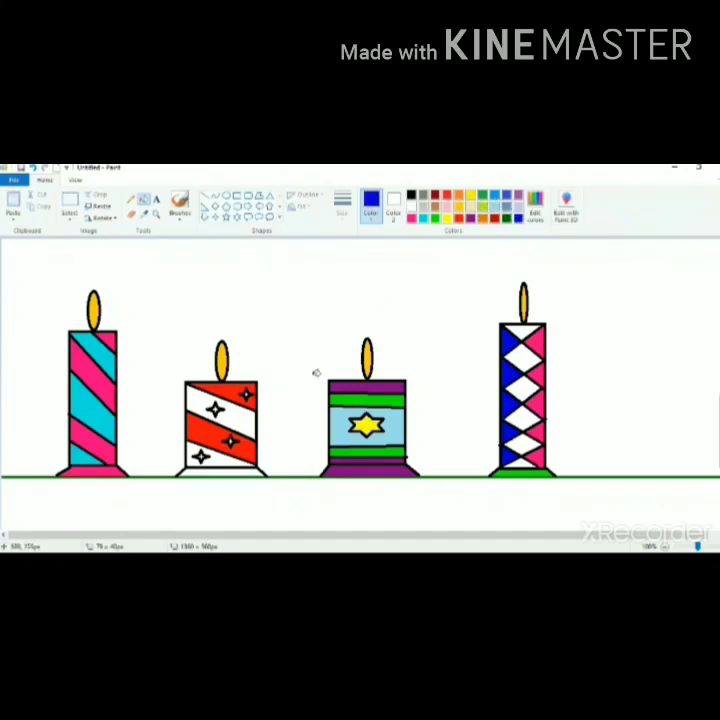
click(194, 392)
click(222, 412)
click(212, 460)
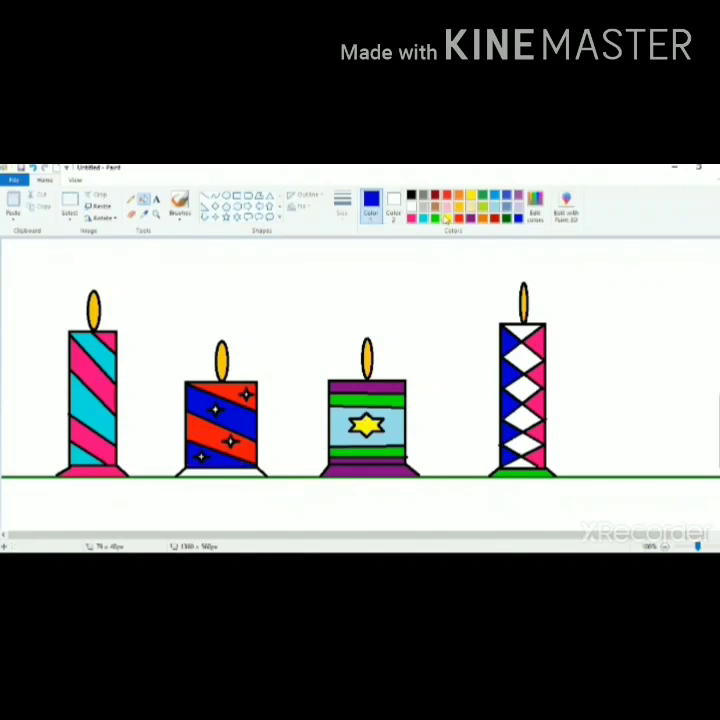
click(459, 219)
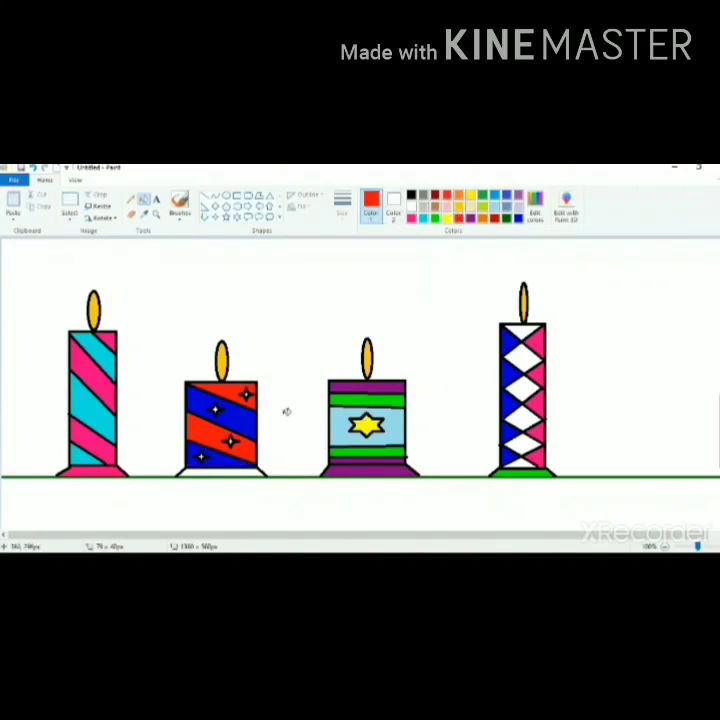
click(220, 469)
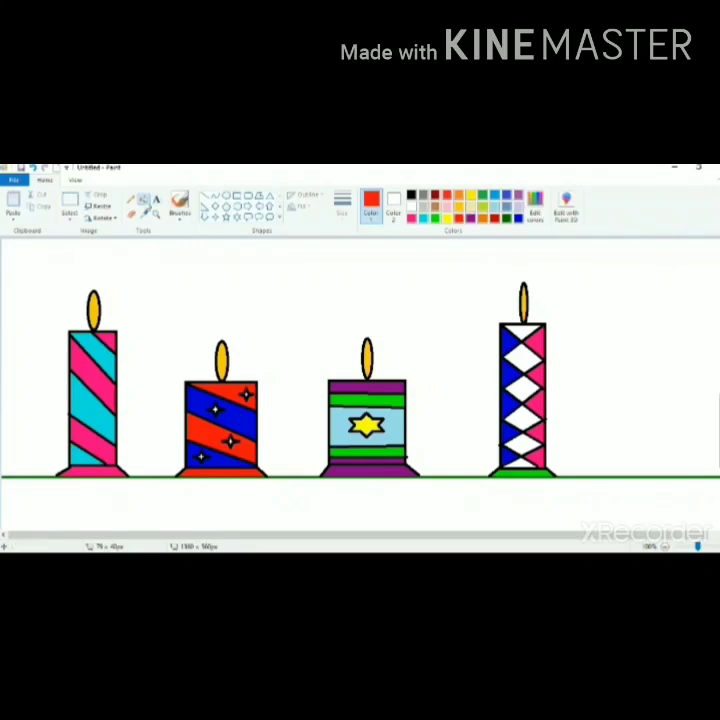
Fill the ground below the candles with dark green and the background above the ground line with black.
click(483, 195)
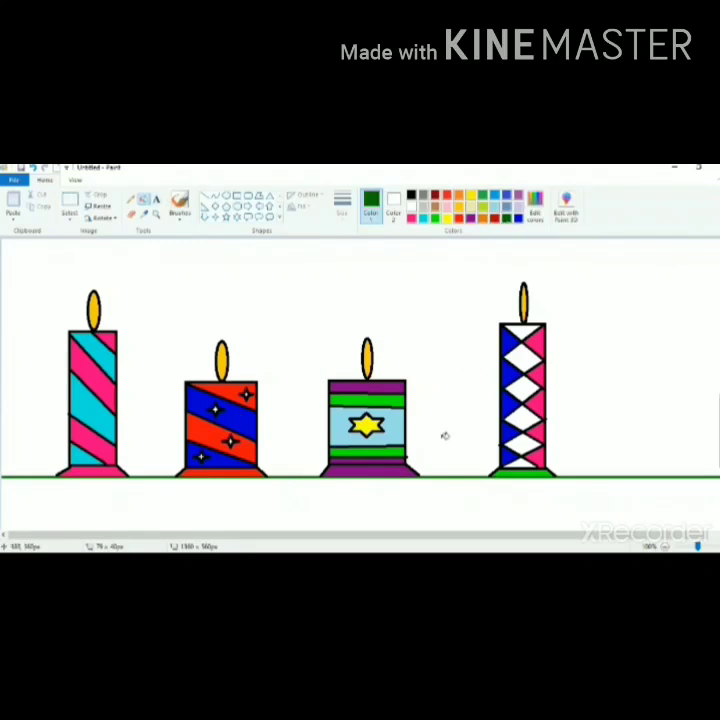
click(455, 497)
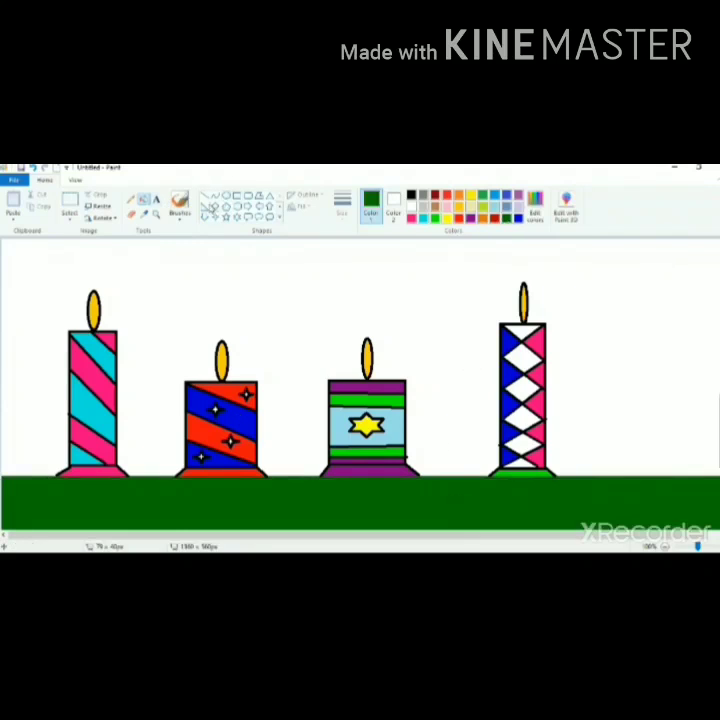
click(411, 195)
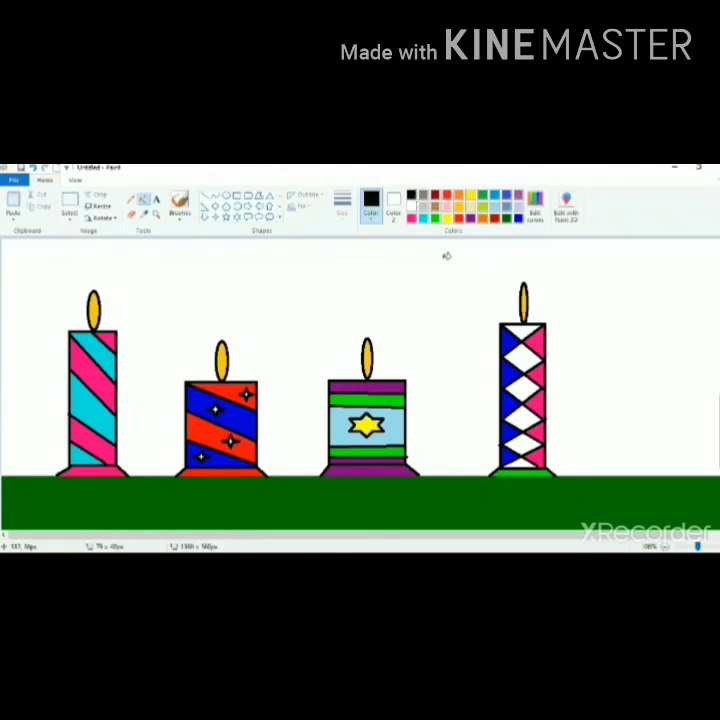
click(445, 254)
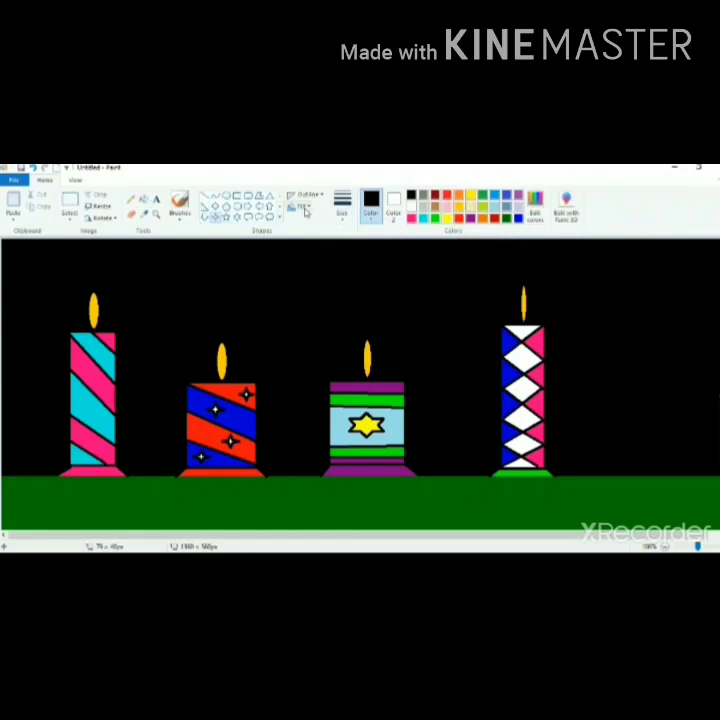
Scatter about 20 solid white four-point stars of varying small sizes across the black sky above and between the candles.
click(298, 206)
click(313, 236)
click(412, 206)
drag(192, 263, 210, 282)
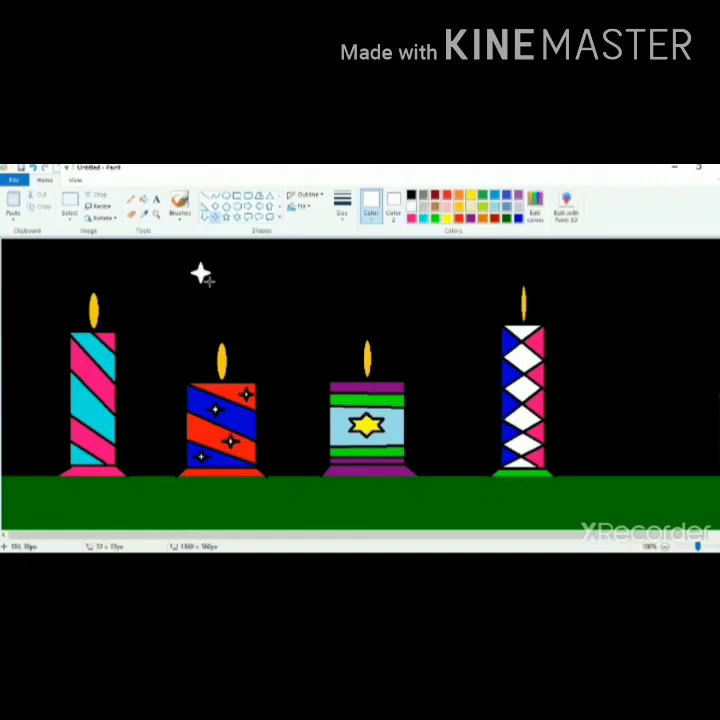
drag(285, 271, 303, 290)
drag(404, 263, 420, 281)
drag(572, 249, 582, 259)
drag(613, 292, 633, 313)
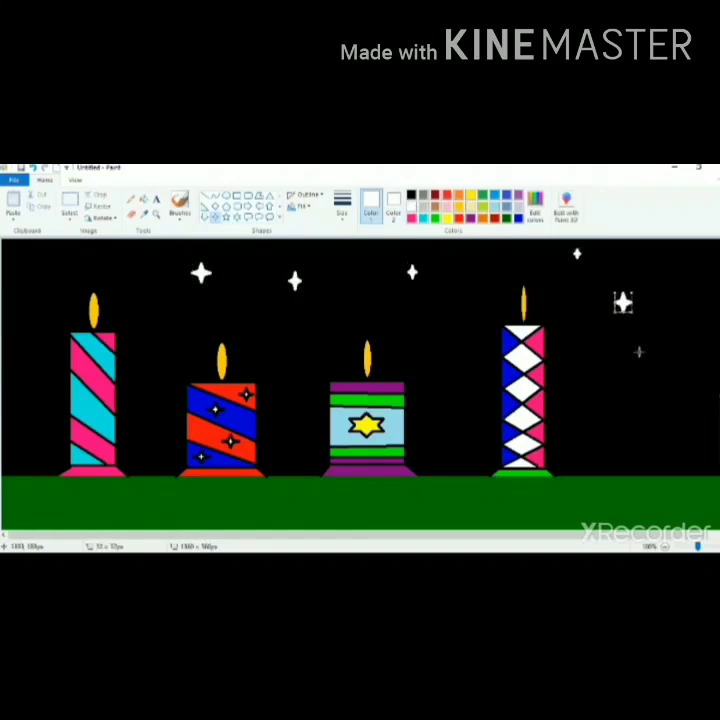
drag(106, 252, 119, 266)
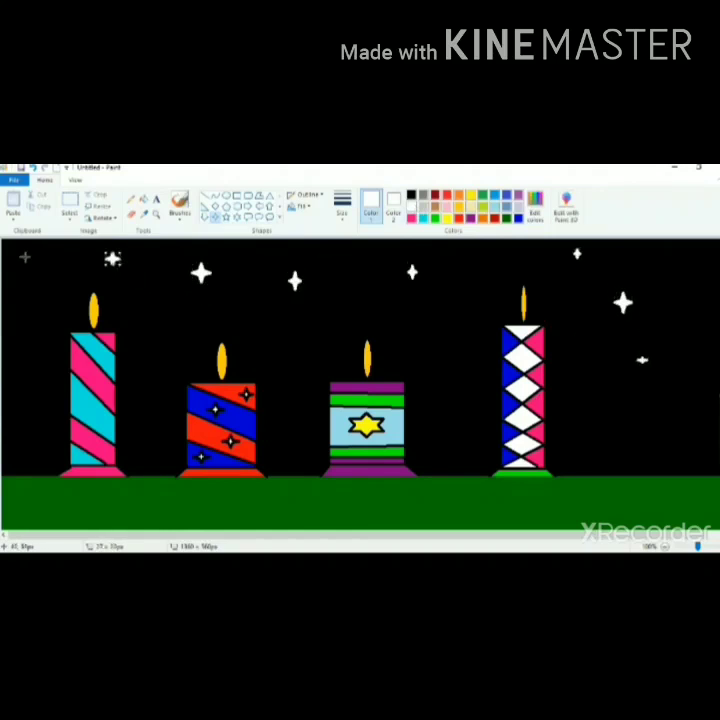
drag(24, 257, 43, 276)
drag(26, 349, 52, 377)
drag(152, 323, 160, 333)
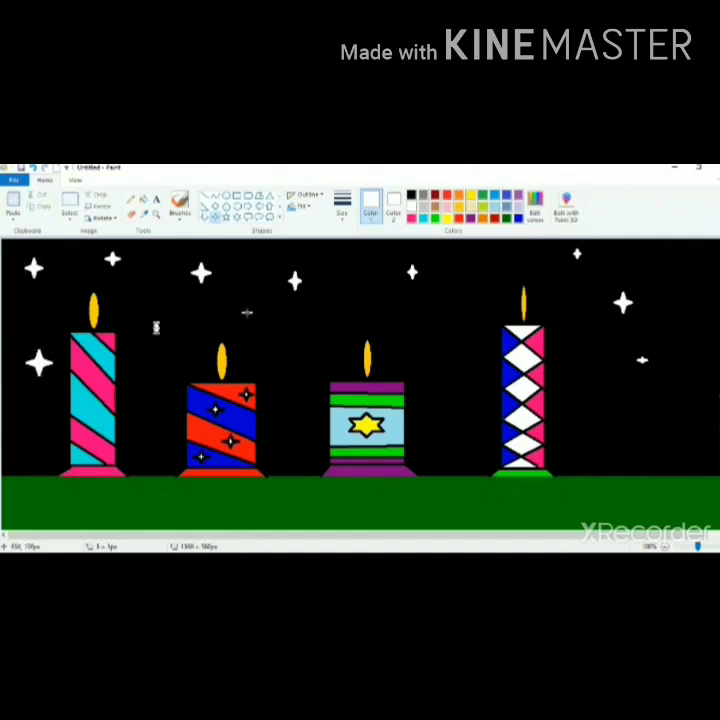
drag(247, 312, 263, 328)
drag(349, 256, 365, 272)
drag(459, 252, 467, 260)
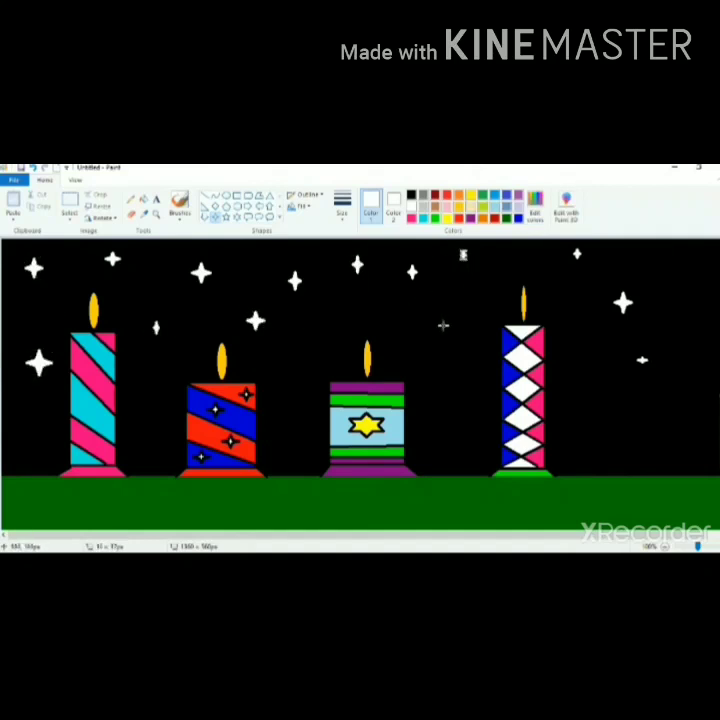
drag(445, 328, 464, 347)
drag(667, 255, 683, 271)
drag(677, 343, 701, 367)
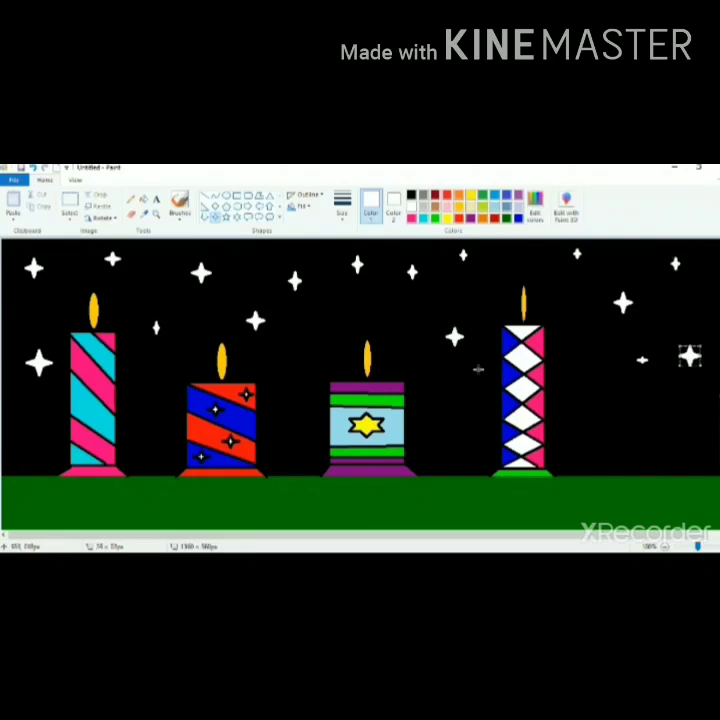
drag(233, 249, 242, 263)
drag(55, 314, 69, 328)
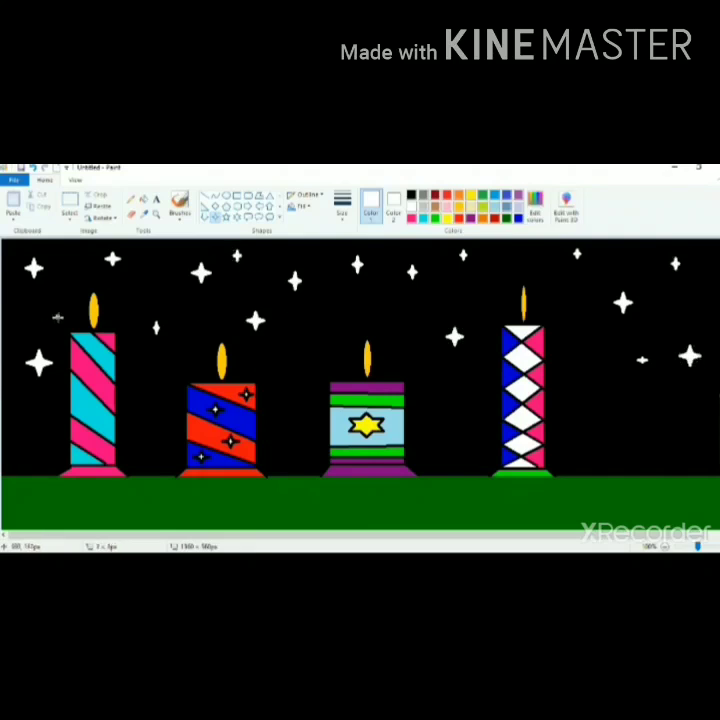
drag(471, 274, 499, 303)
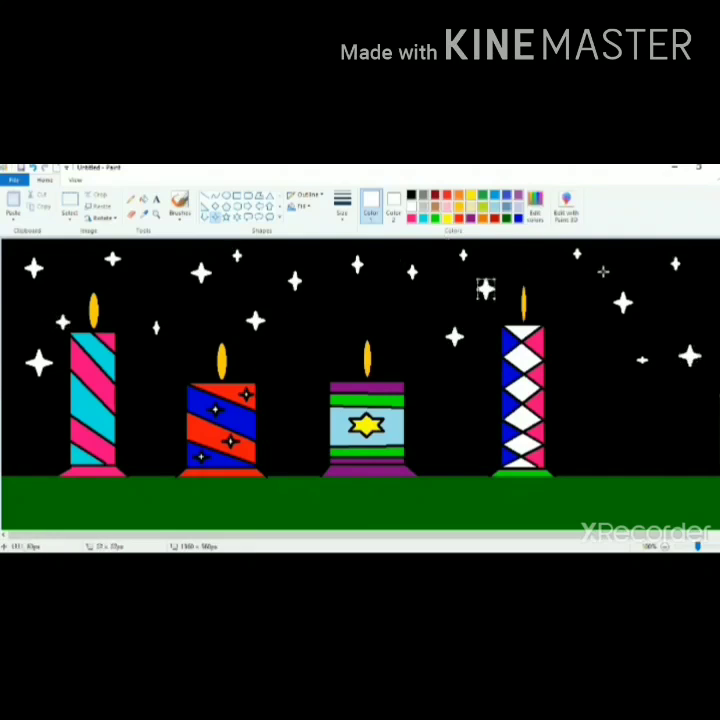
drag(553, 294, 579, 323)
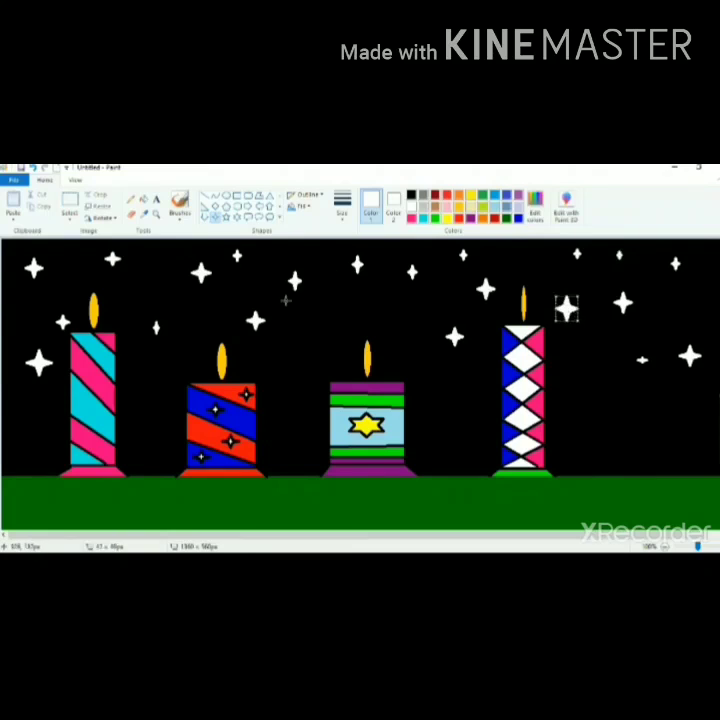
drag(328, 297, 343, 312)
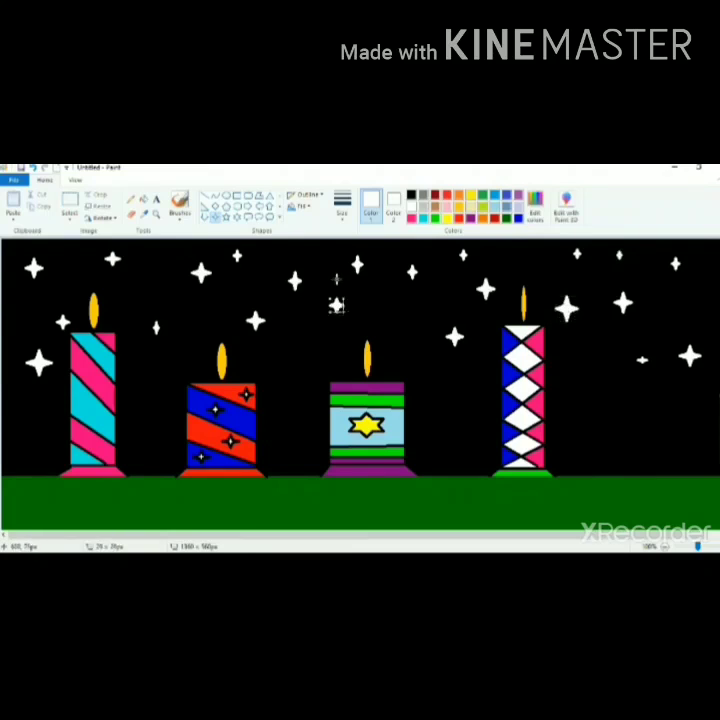